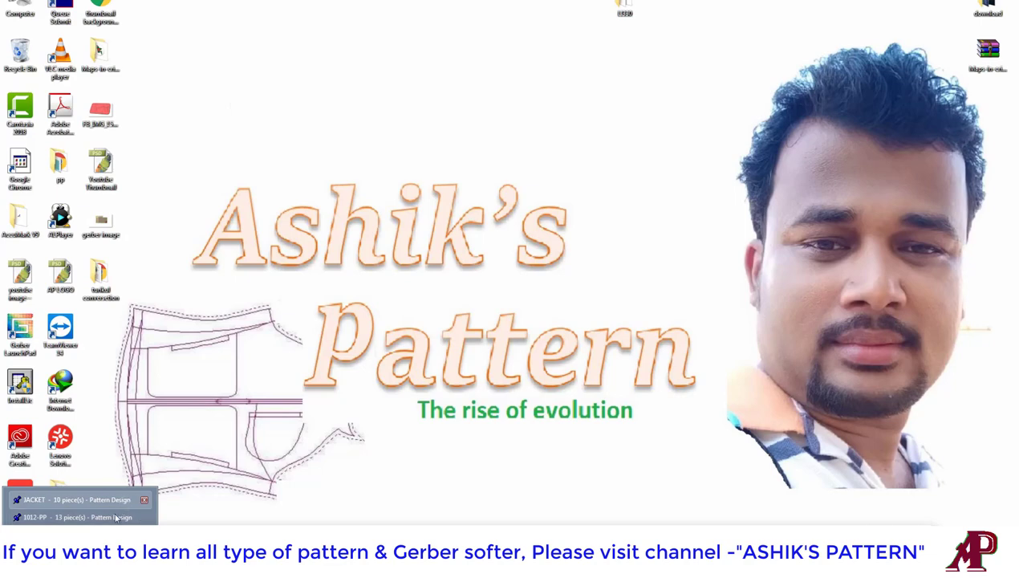
- Restore the 1012-PP Pattern Design window from the taskbar
click(113, 514)
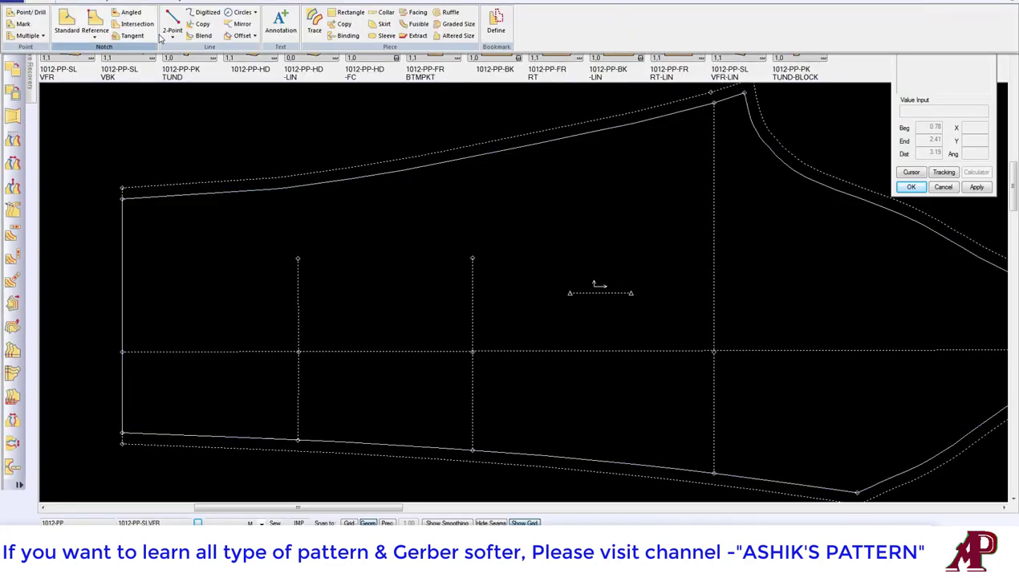
- Choose 2-Point Line from the ribbon's Line > 2-Point dropdown
click(173, 34)
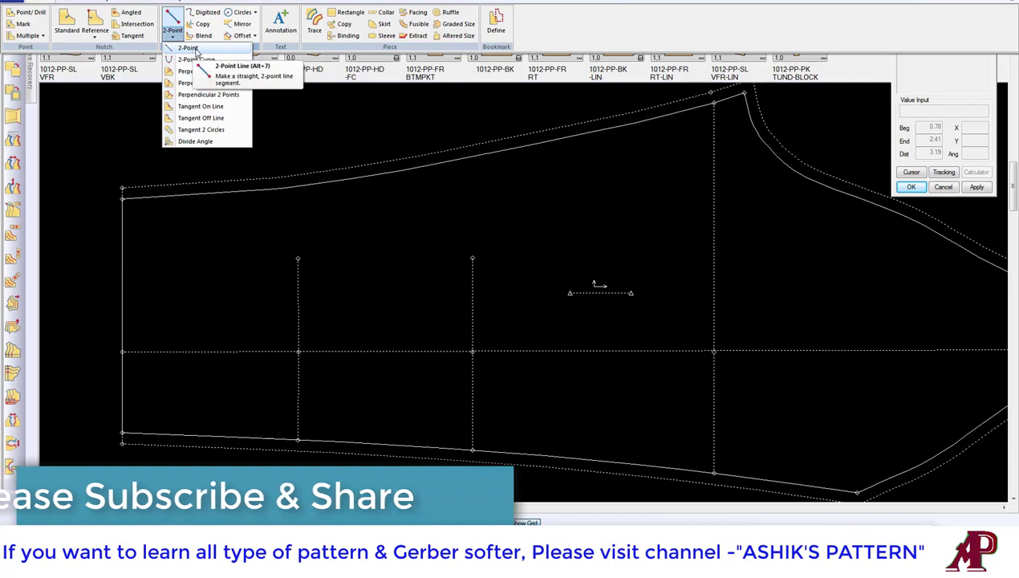
click(191, 48)
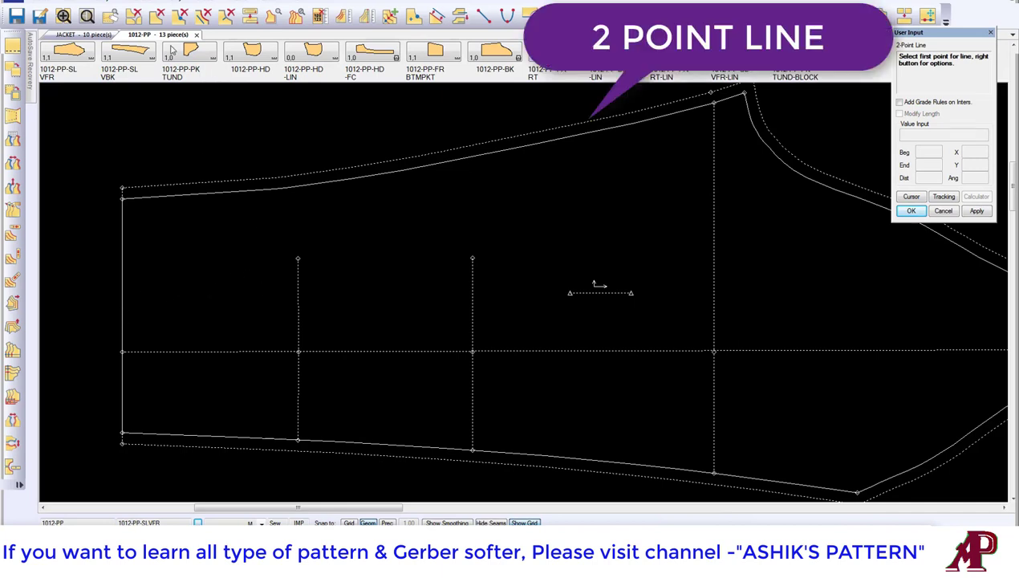
- Join the tops of the two inner vertical lines with a 2-point line
click(306, 257)
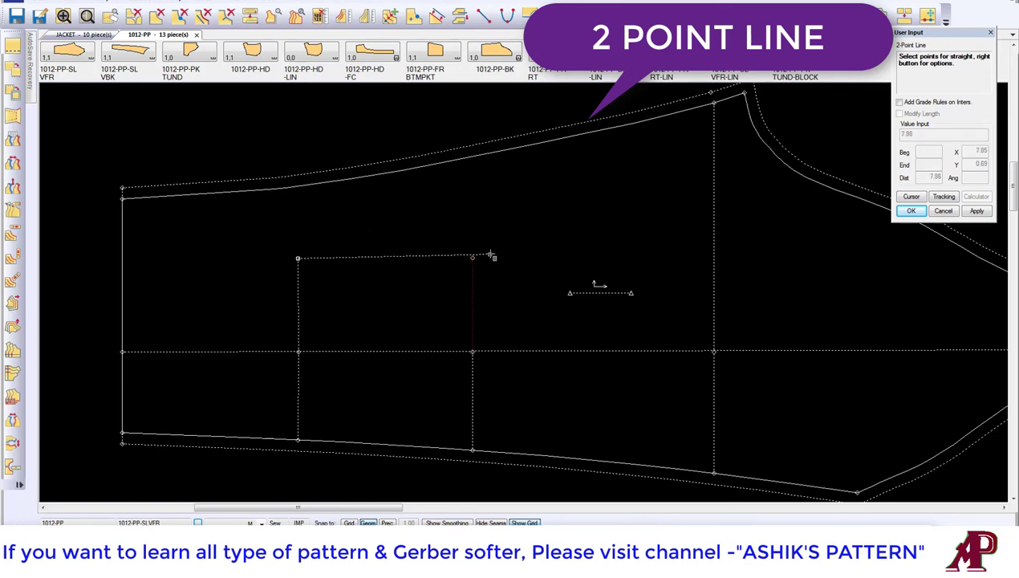
click(479, 253)
right_click(523, 214)
click(439, 237)
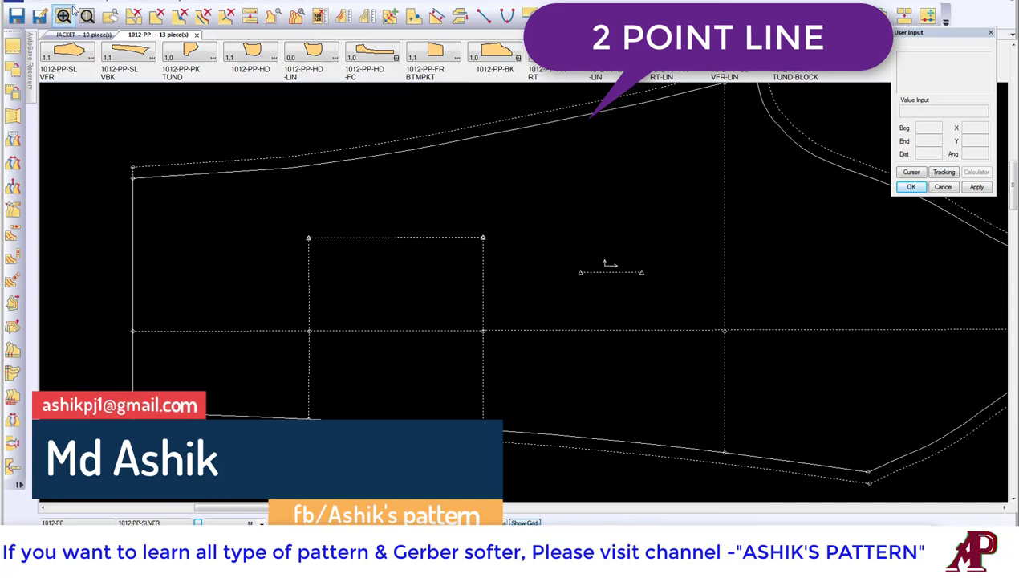
- Draw a short line in the upper area, then start another at the left edge
click(48, 3)
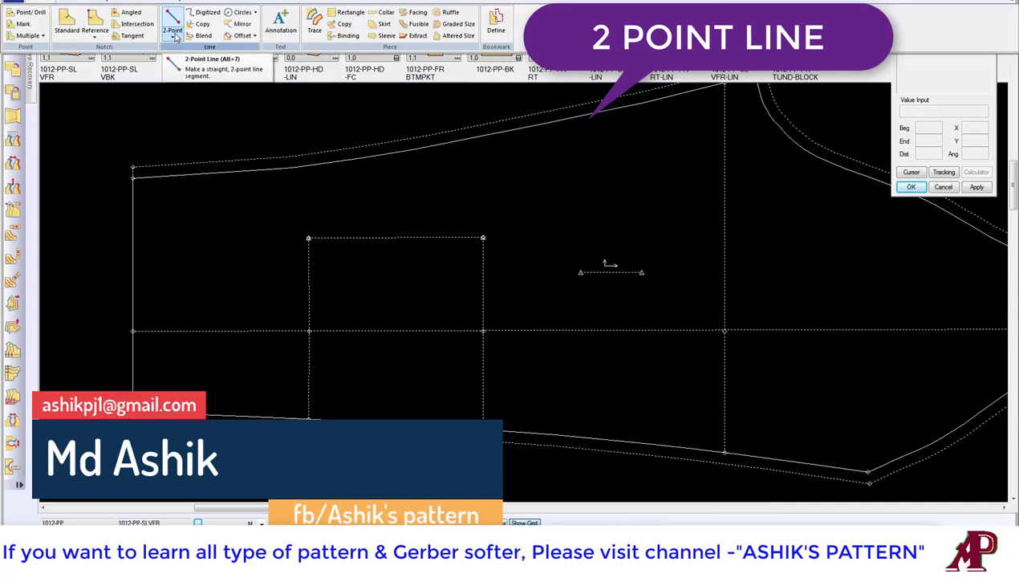
click(173, 32)
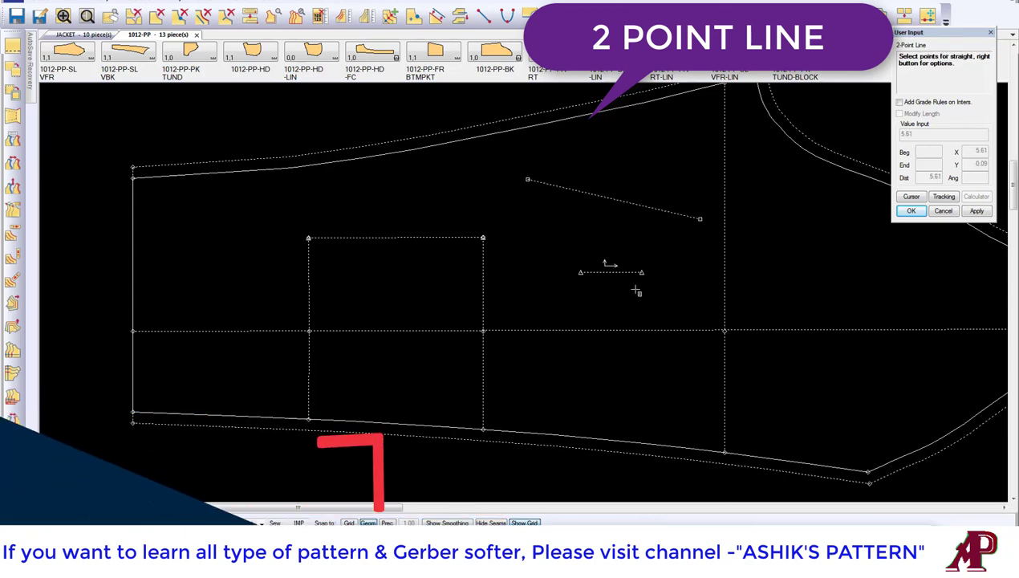
click(650, 183)
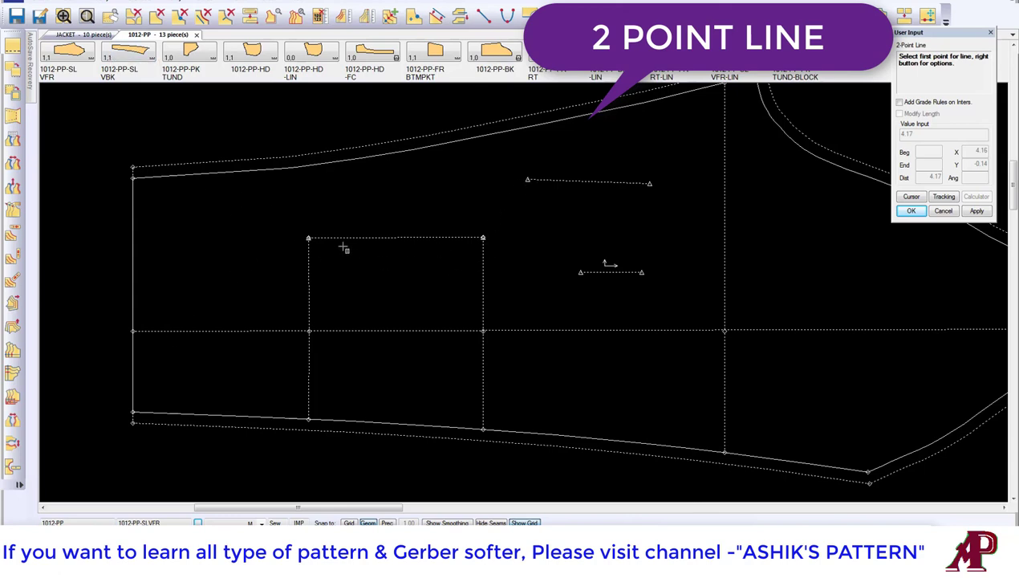
click(136, 228)
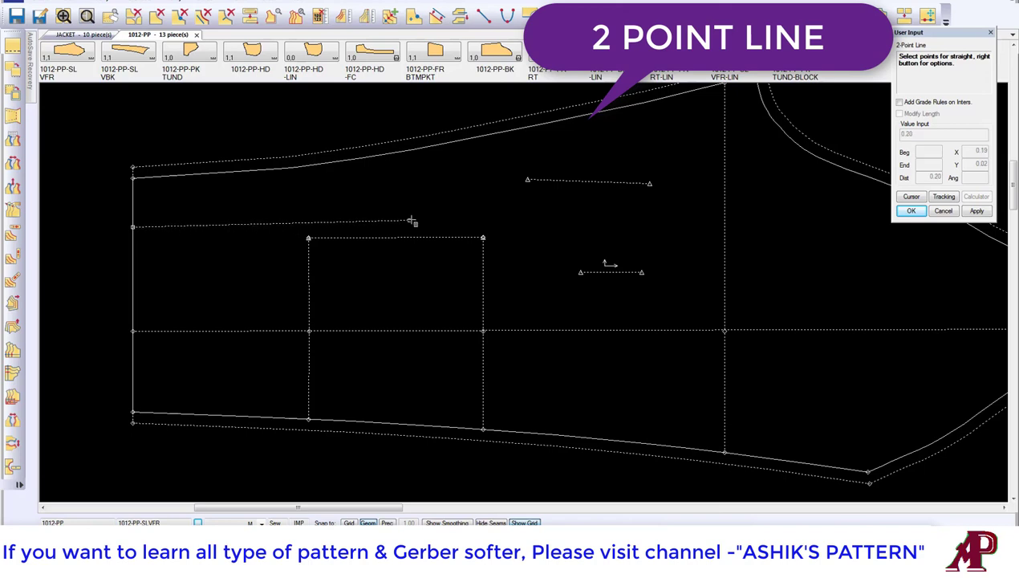
- Draw a horizontal line 2 units long in from the piece's left edge
right_click(205, 223)
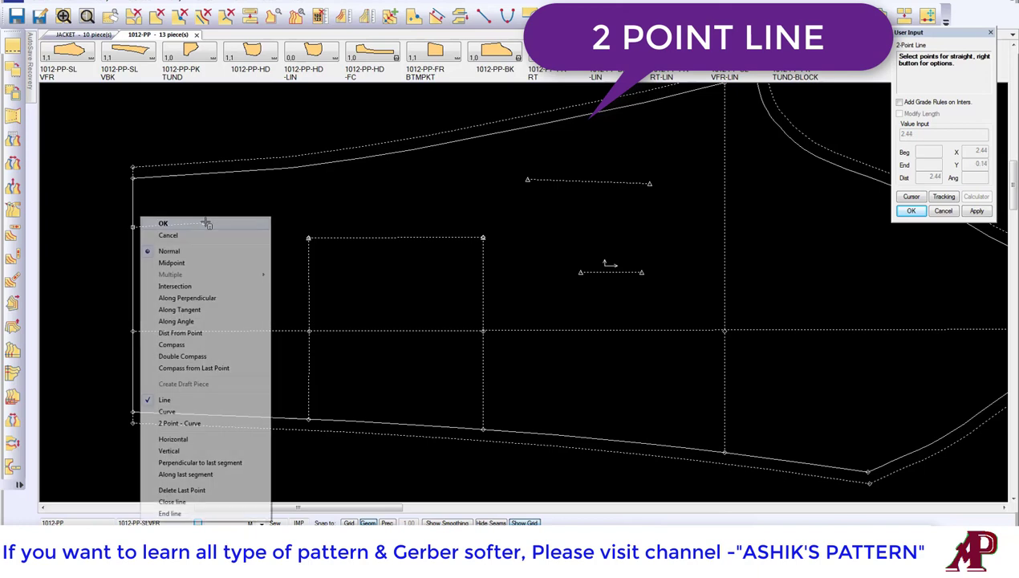
click(187, 440)
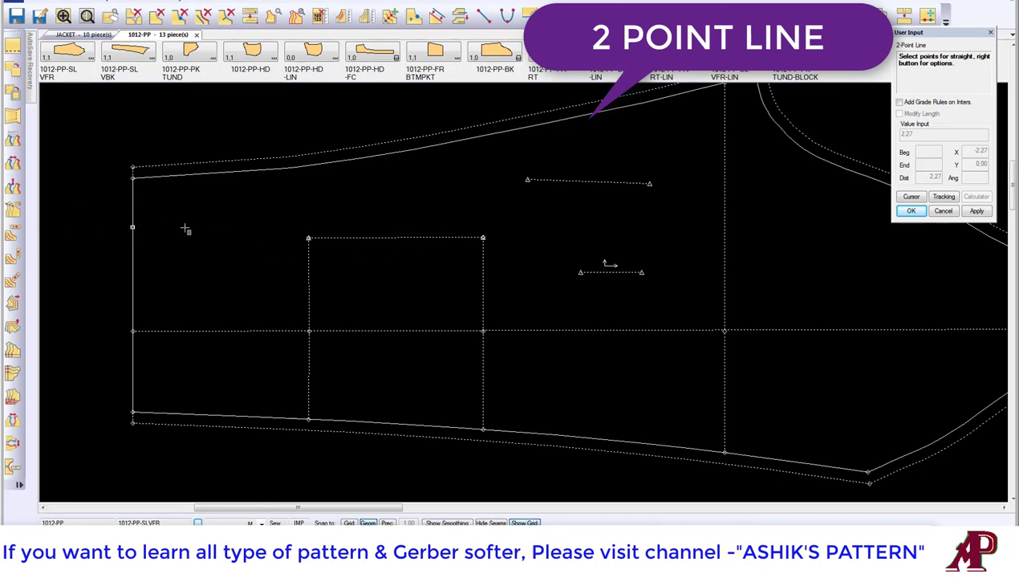
right_click(180, 197)
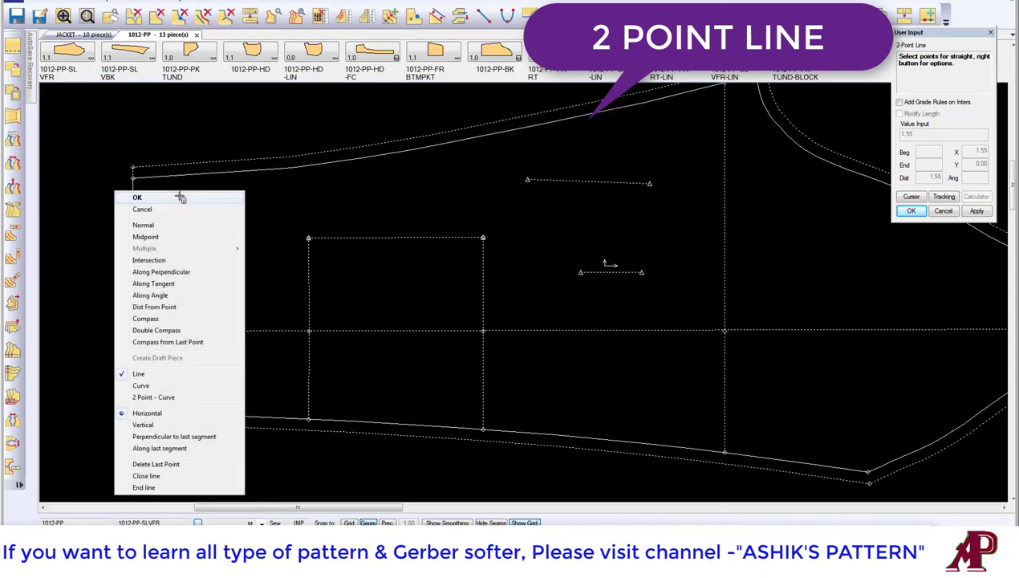
click(160, 426)
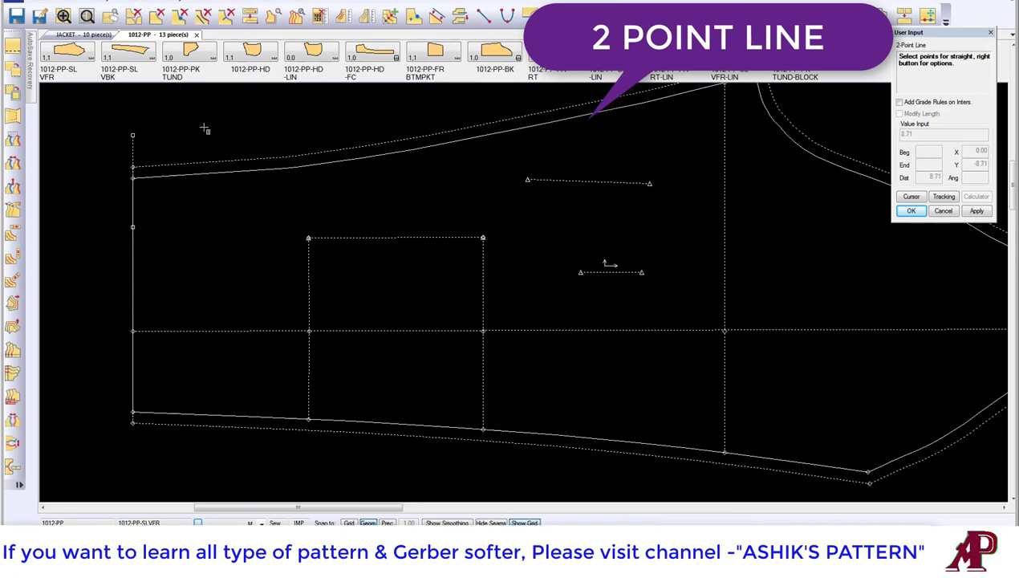
right_click(191, 161)
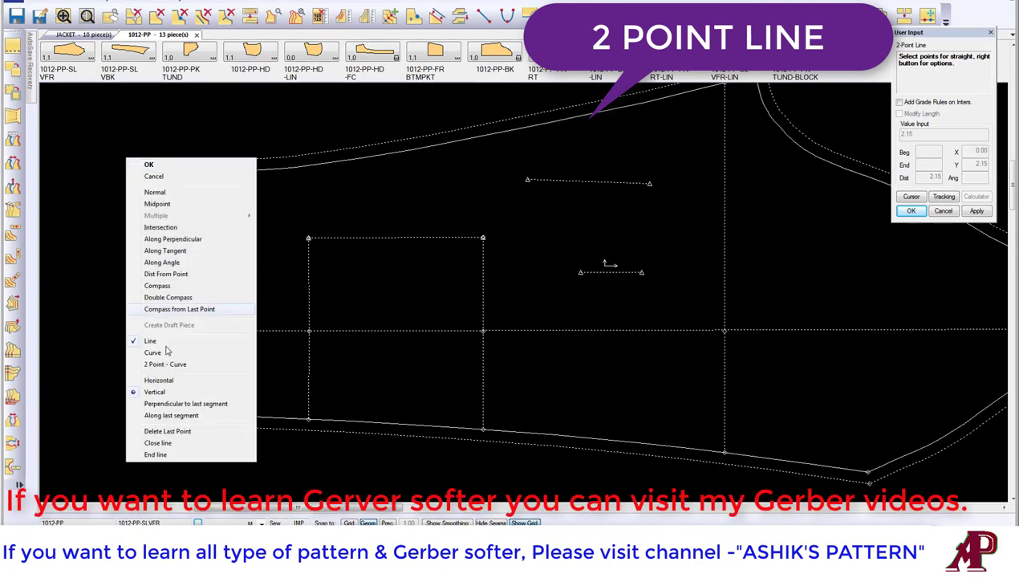
click(159, 381)
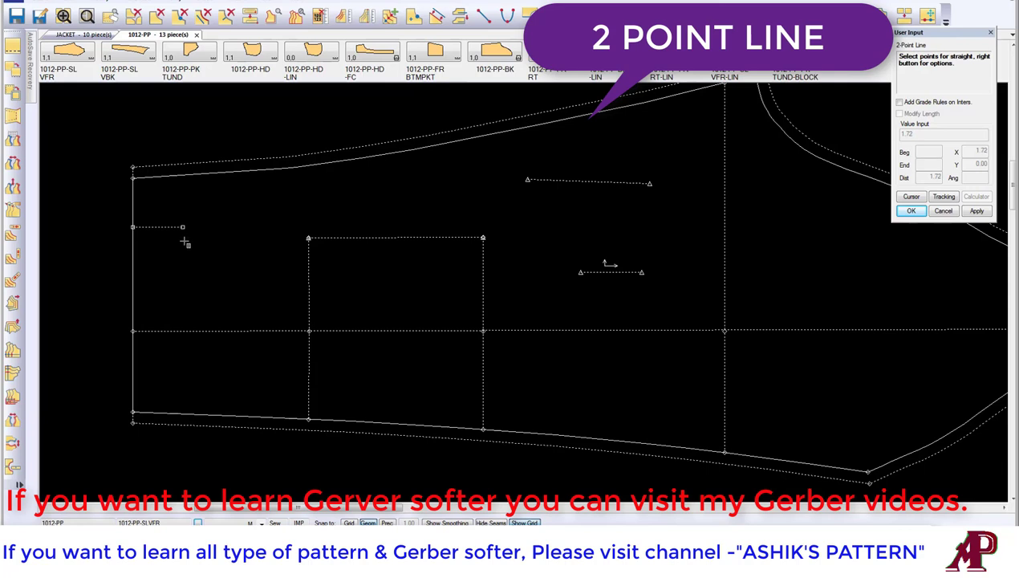
key(Tab)
text(2)
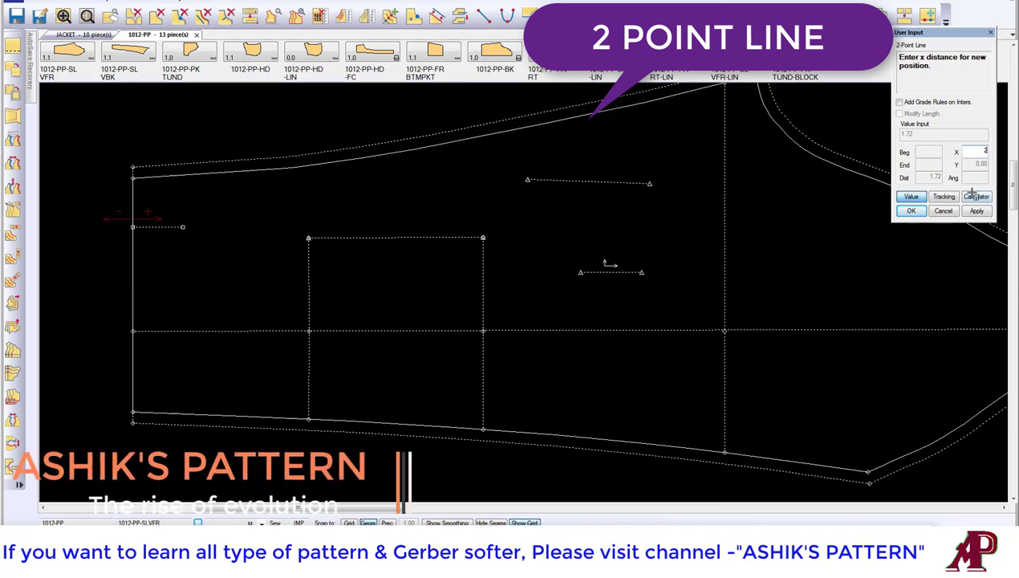
key(Return)
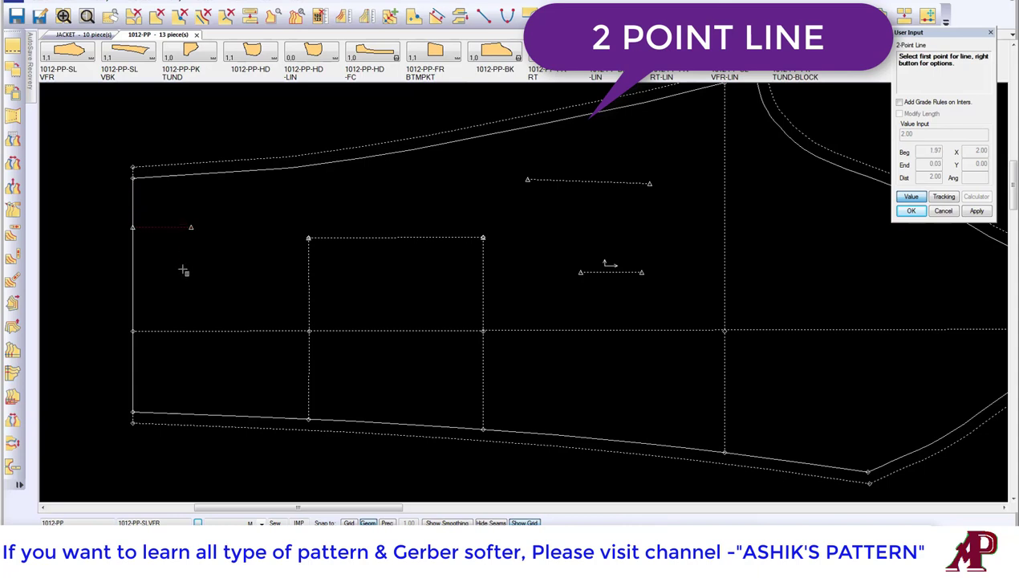
- Drop a vertical line 2 units down (Y -2) from the horizontal line's end
click(193, 231)
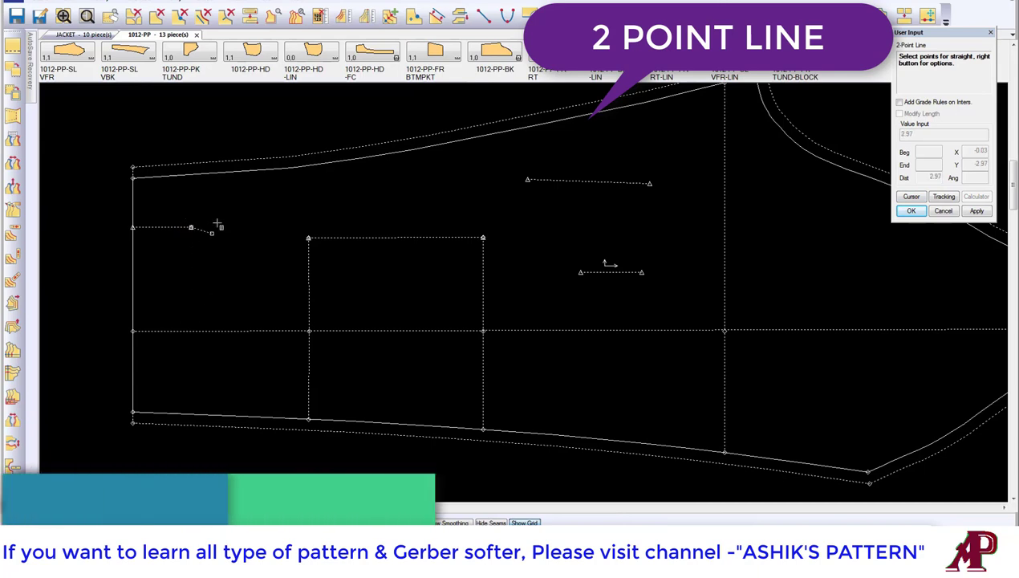
right_click(274, 200)
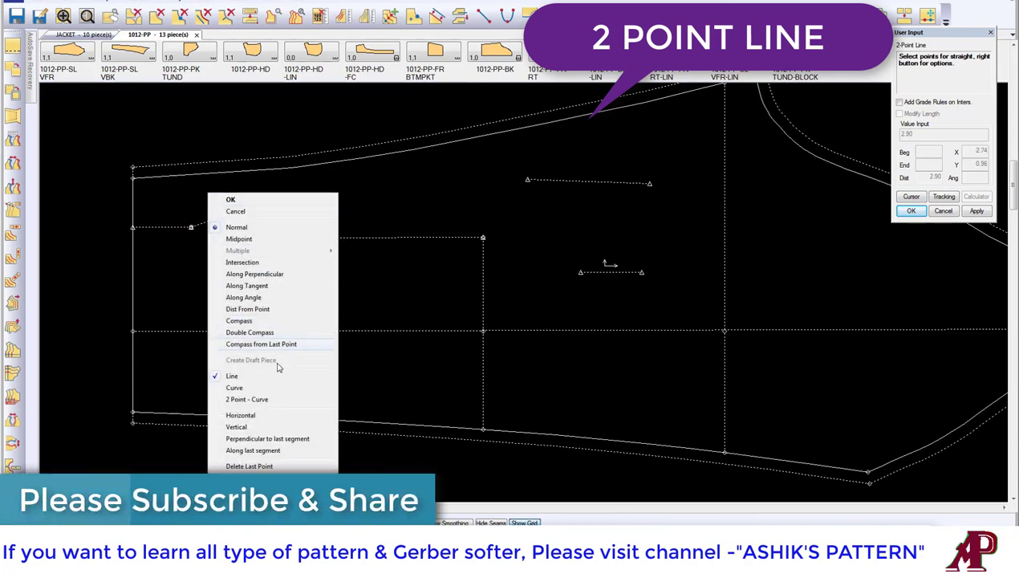
click(248, 427)
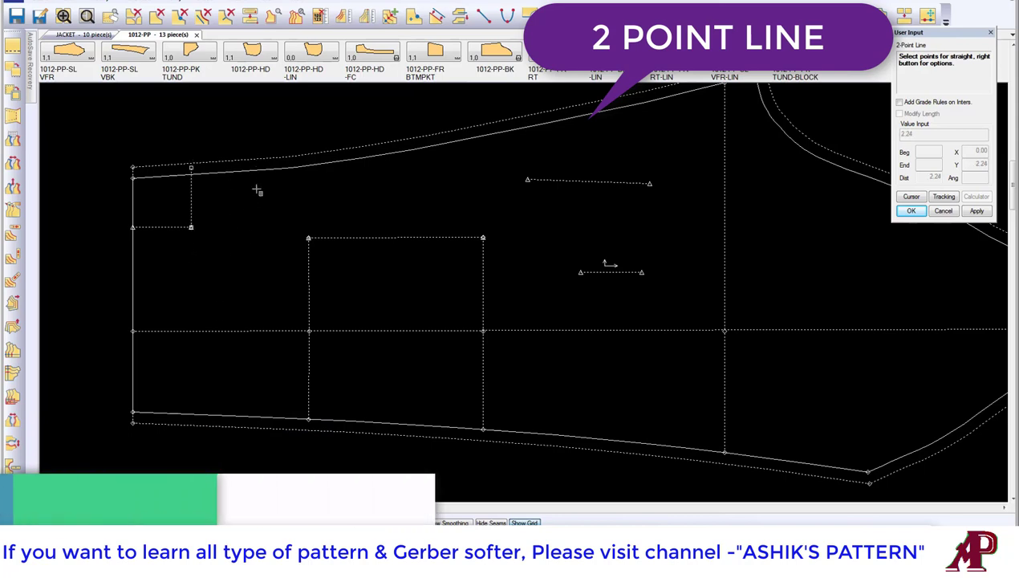
click(239, 265)
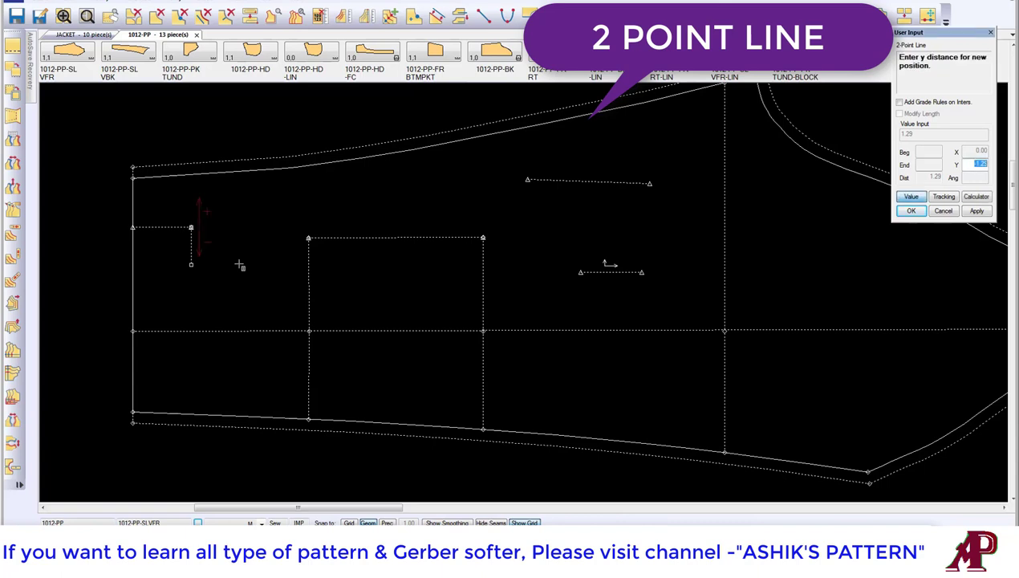
text(-2)
key(Return)
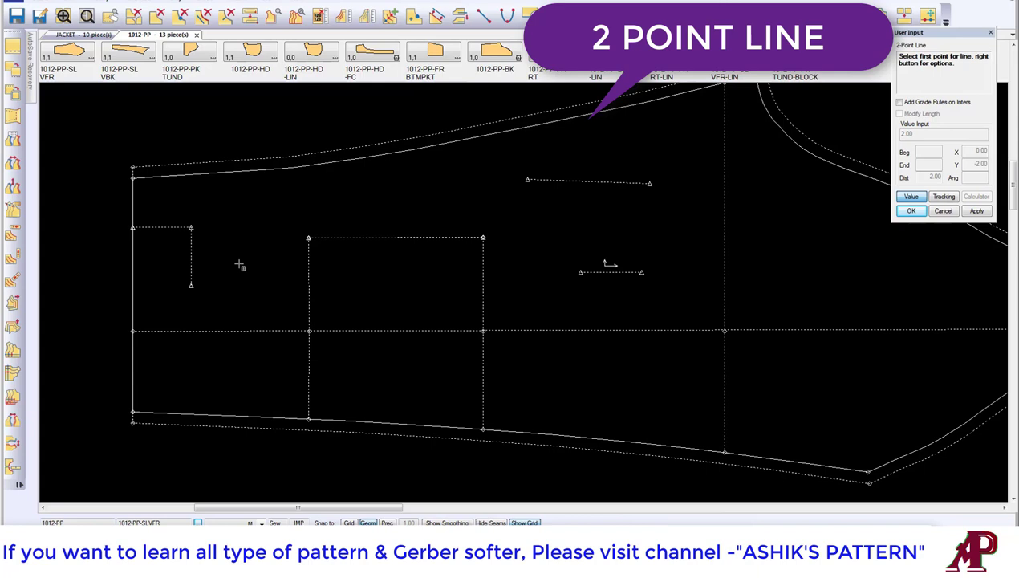
- Draw a diagonal line from the box's upper-right corner up to the piece's top outline
click(483, 238)
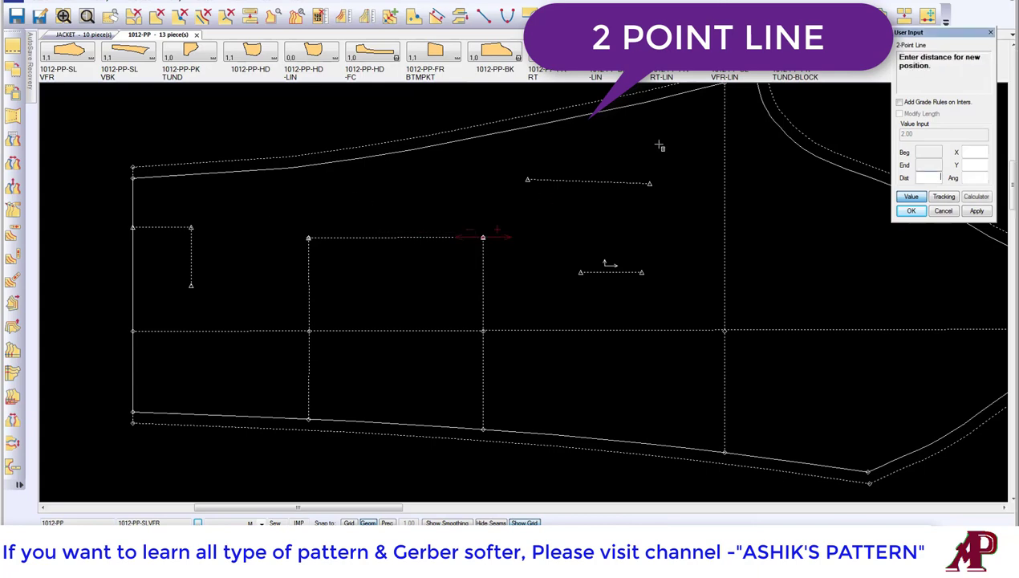
click(911, 197)
click(591, 114)
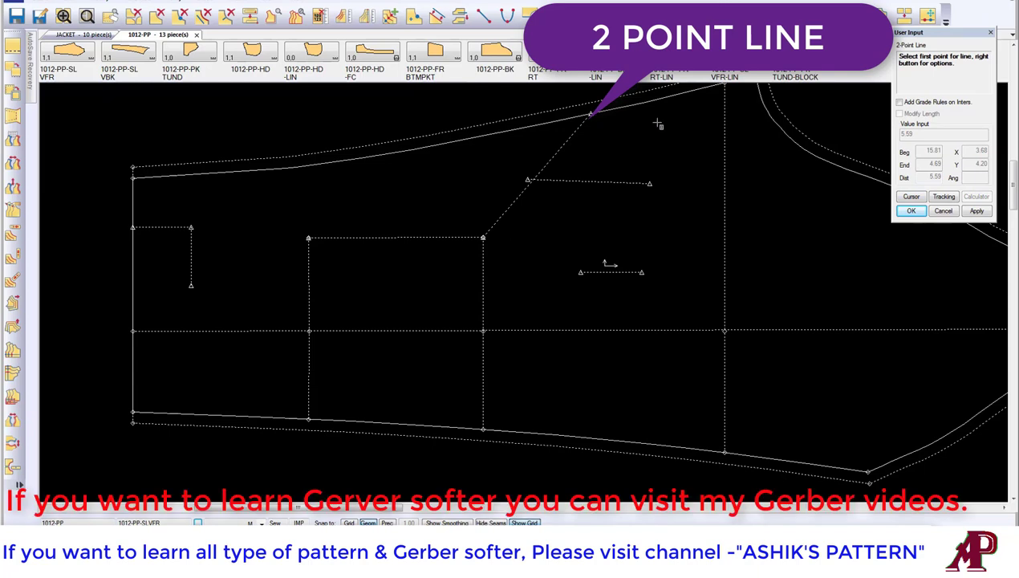
right_click(339, 214)
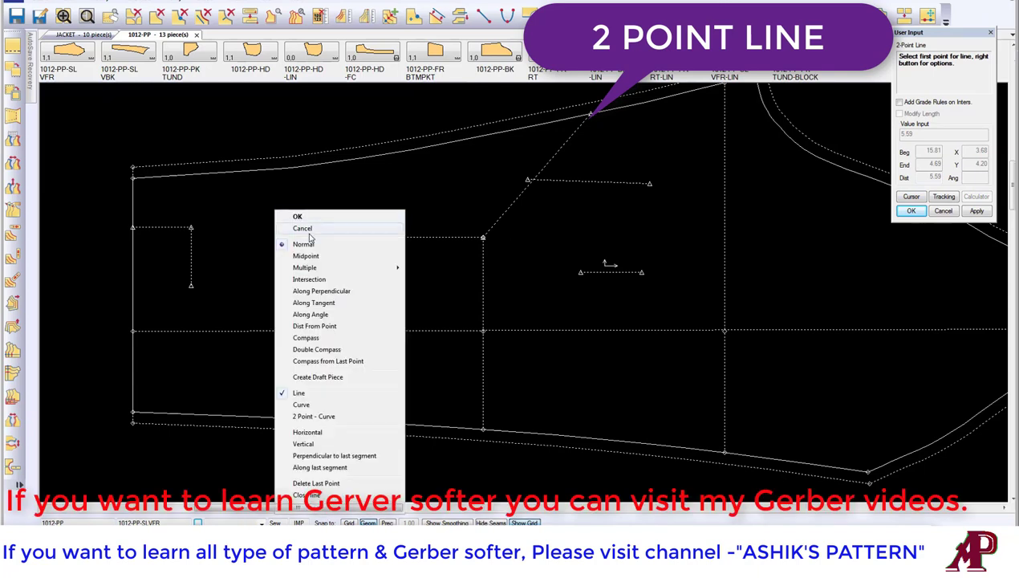
click(309, 236)
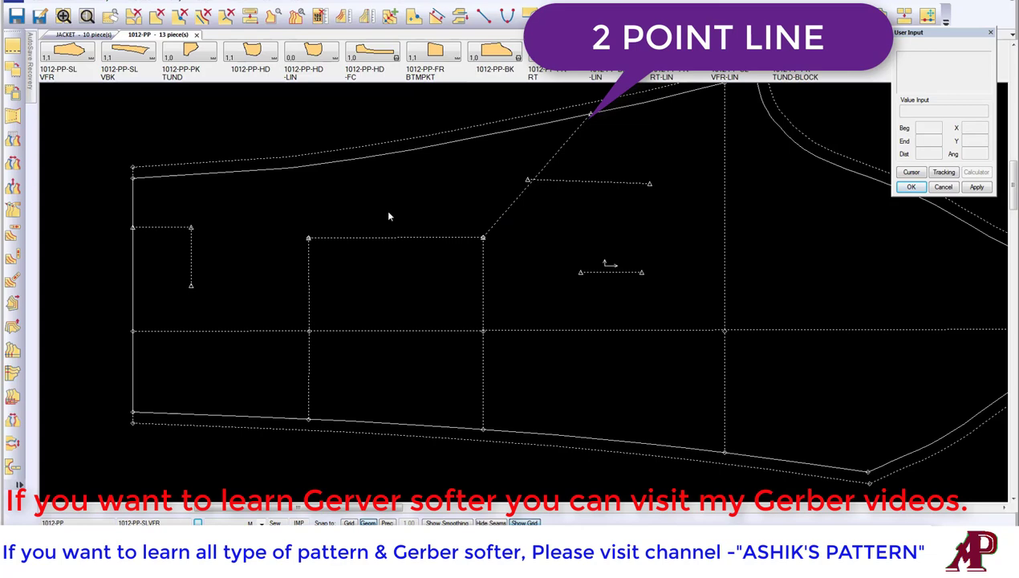
scroll(377, 225, down, 1)
scroll(334, 260, up, 1)
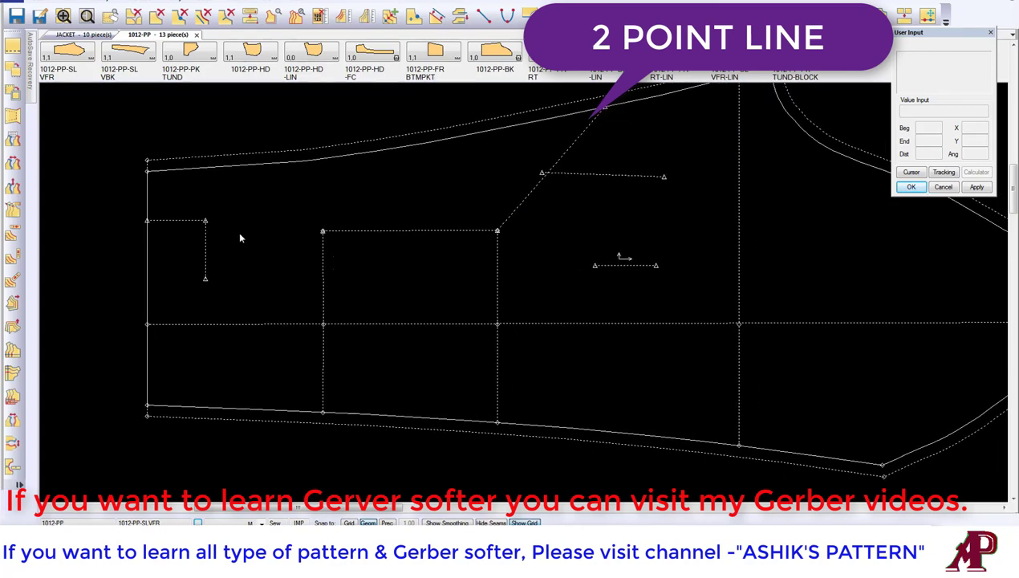
scroll(380, 255, down, 1)
scroll(518, 179, up, 1)
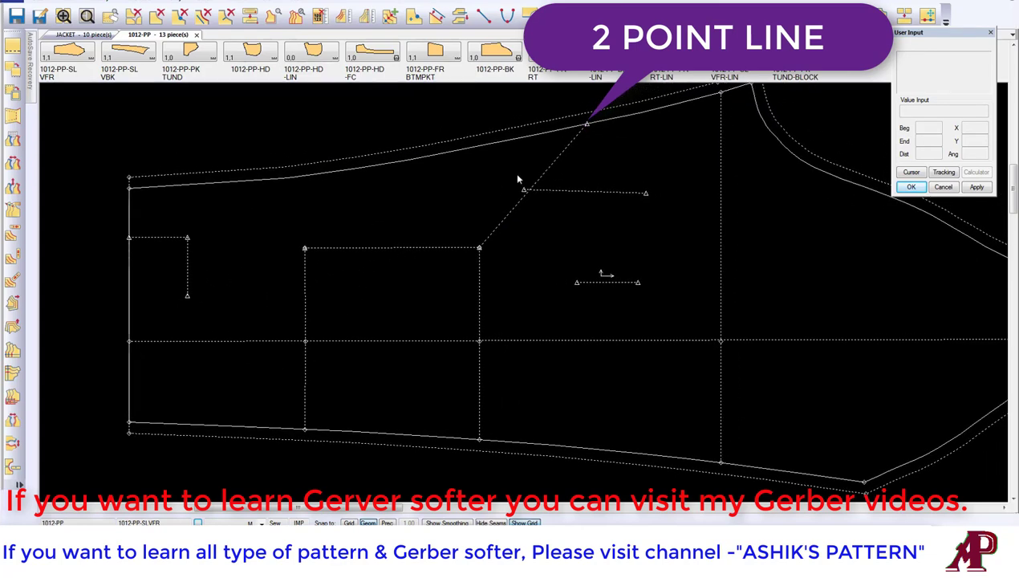
click(483, 16)
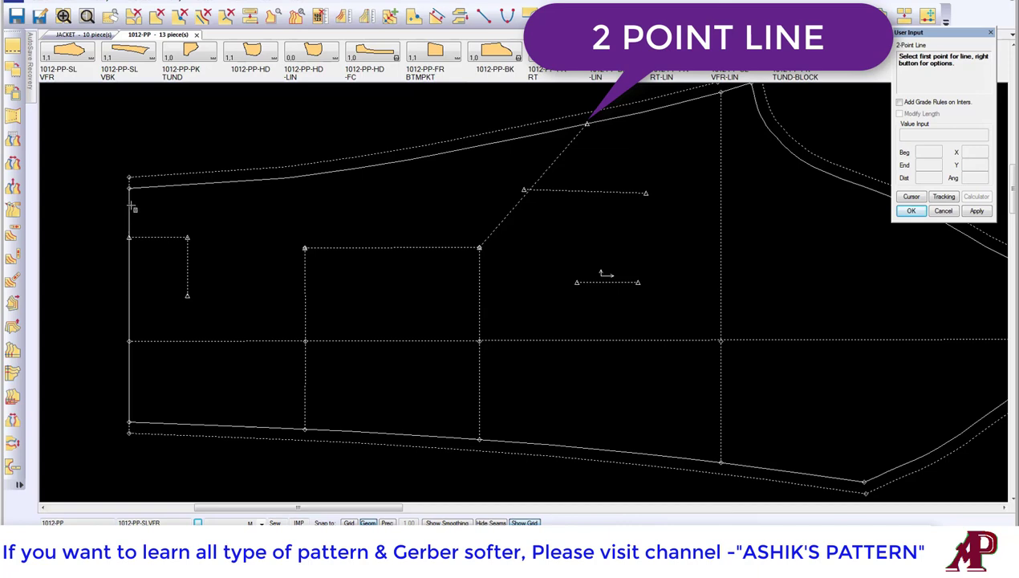
click(131, 207)
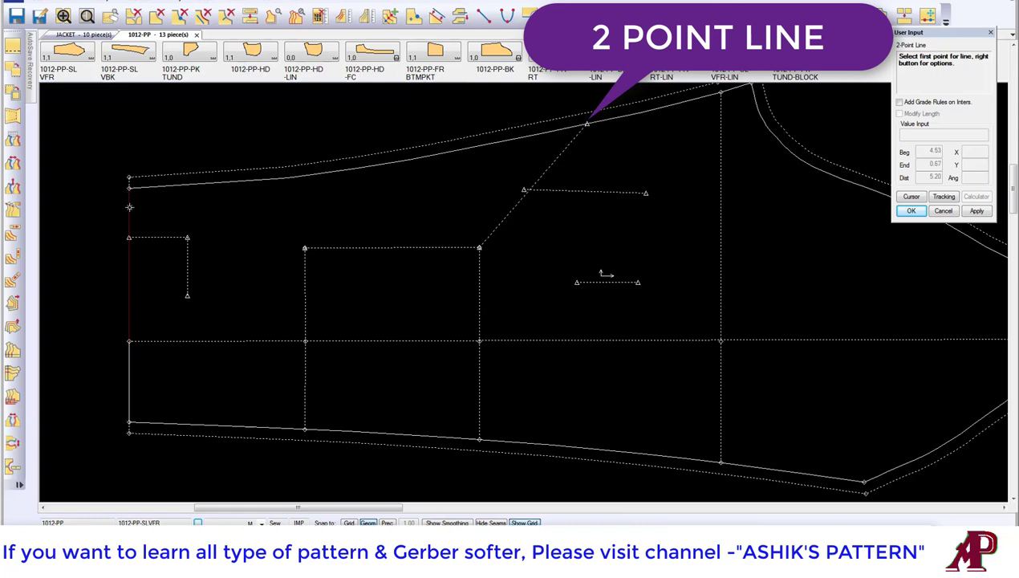
click(129, 207)
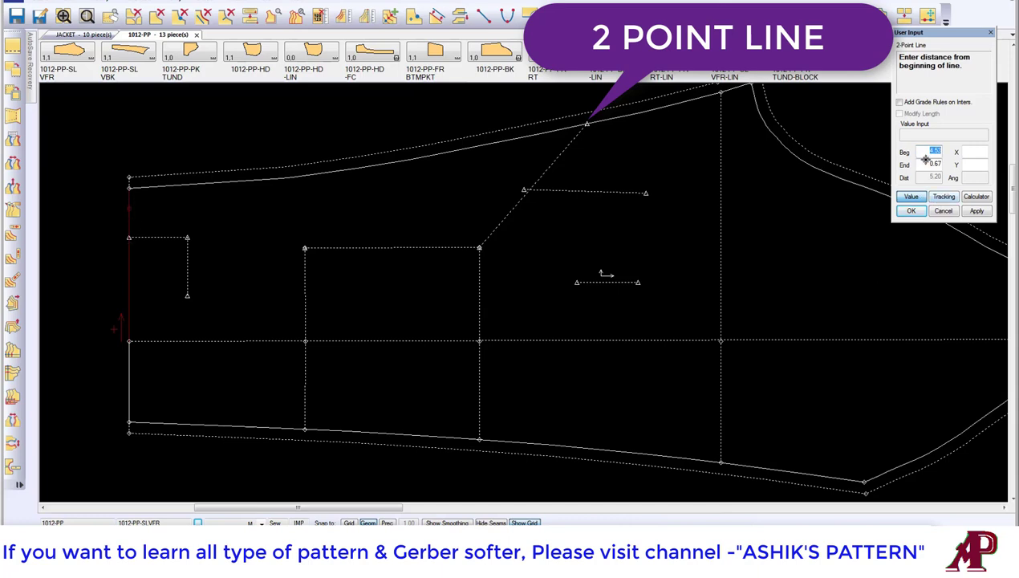
click(893, 174)
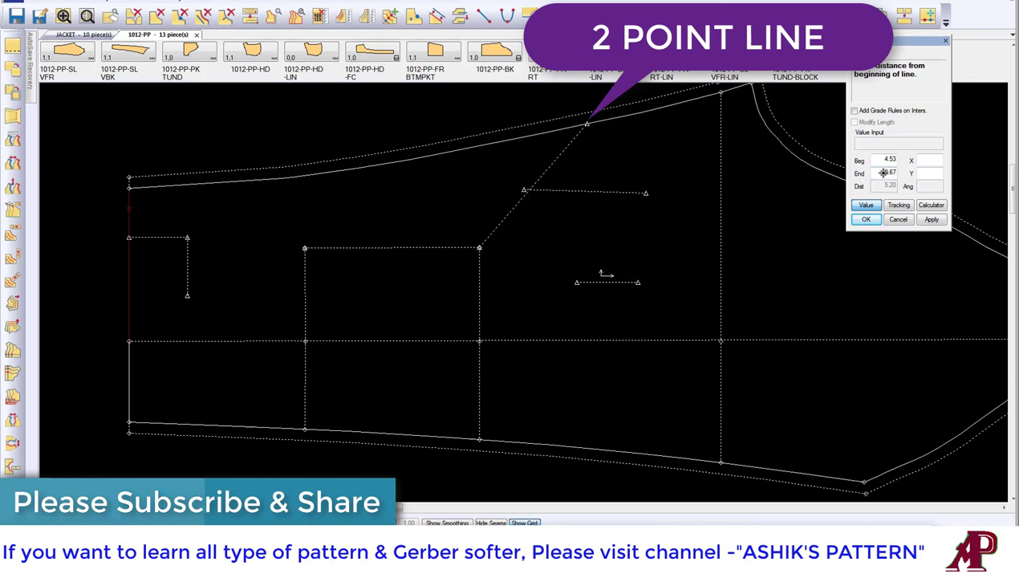
click(883, 173)
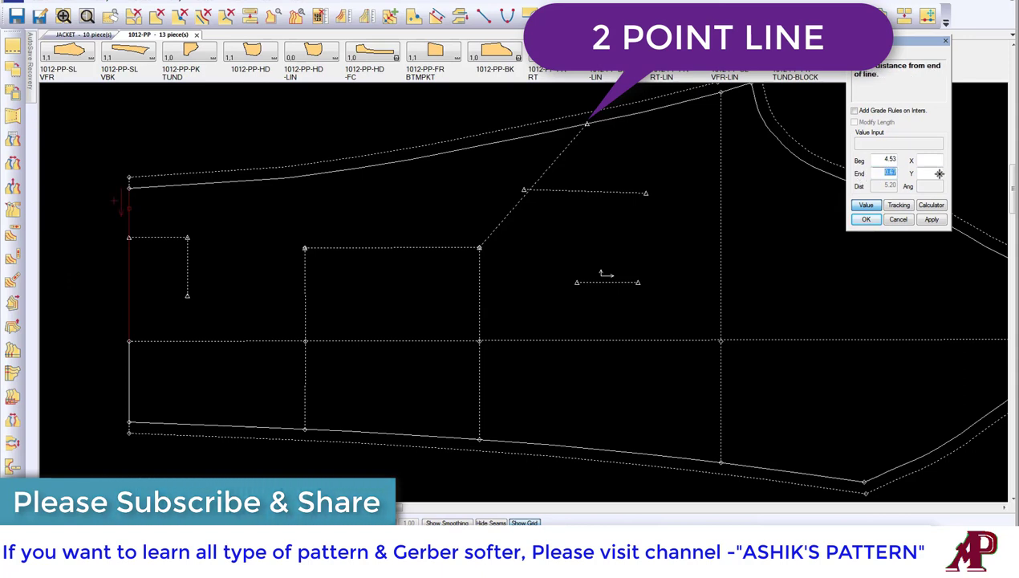
text(1)
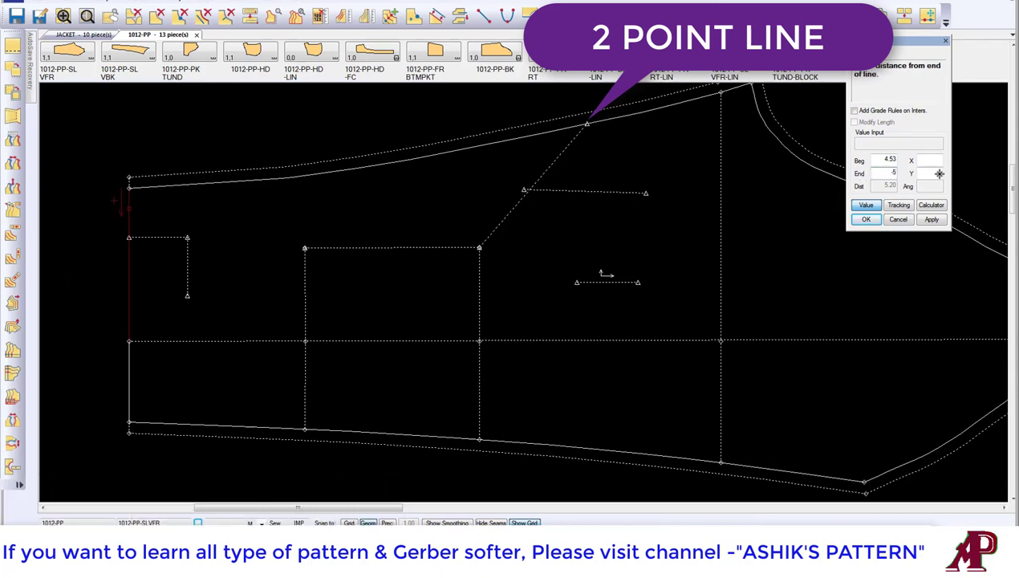
key(Return)
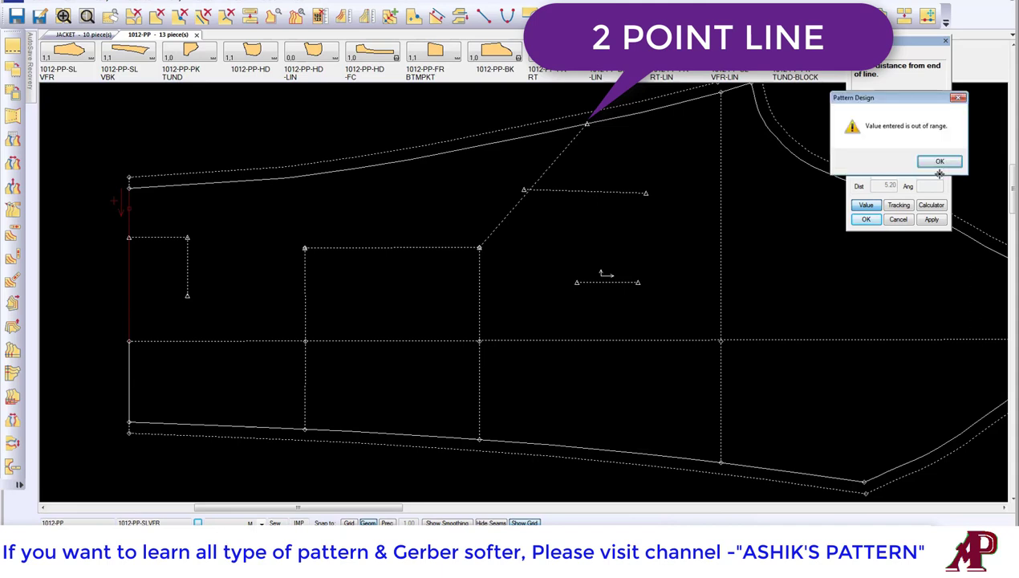
click(940, 162)
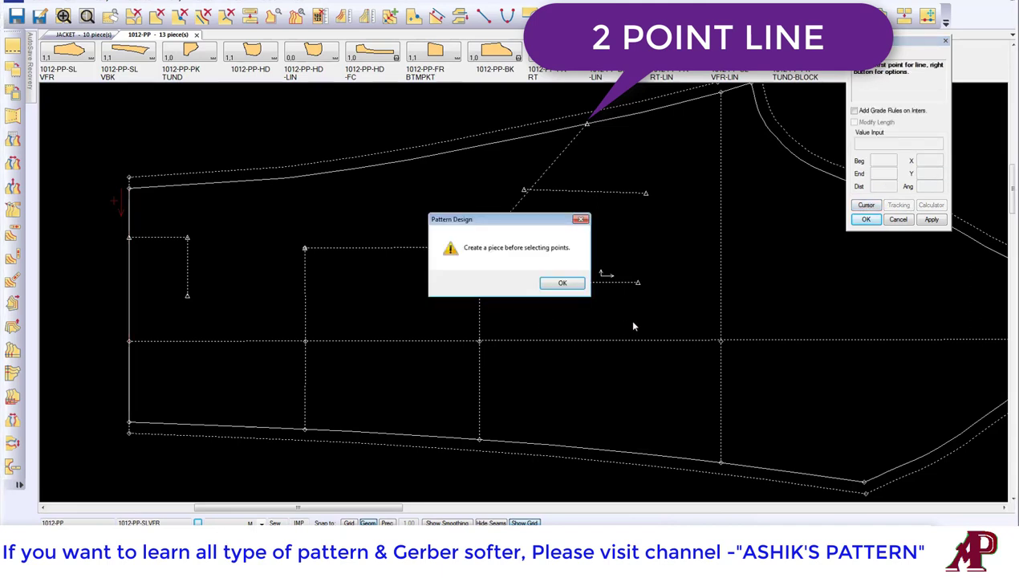
click(563, 284)
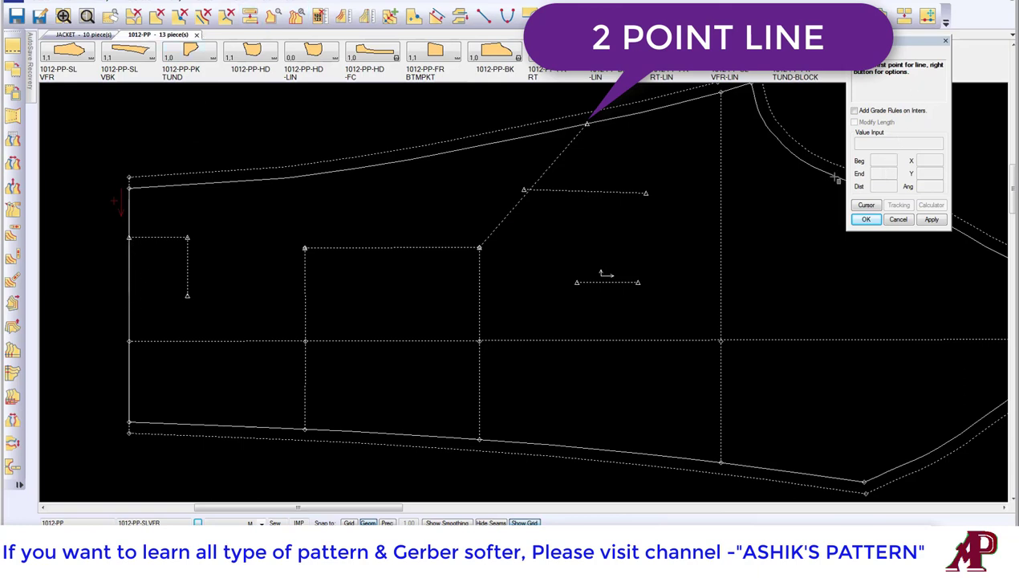
right_click(703, 191)
click(724, 187)
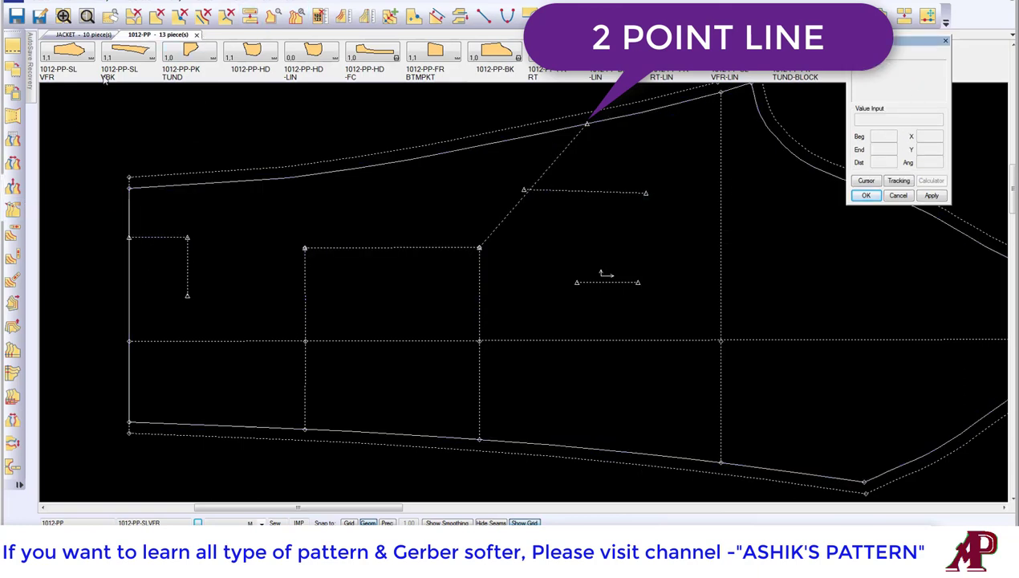
- Start a 2-point line on the left edge at Beg 4.60, End 4
click(483, 16)
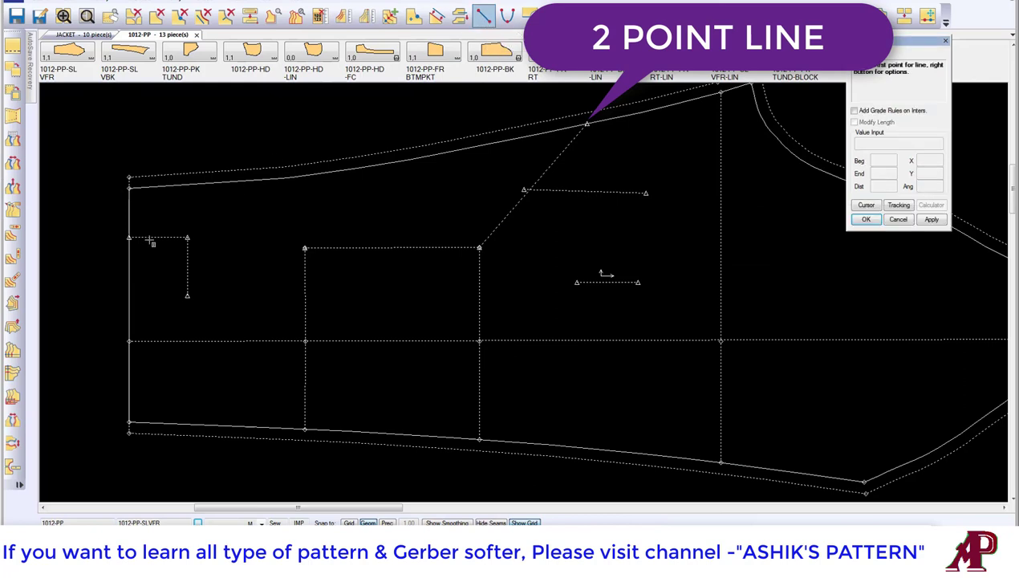
click(129, 204)
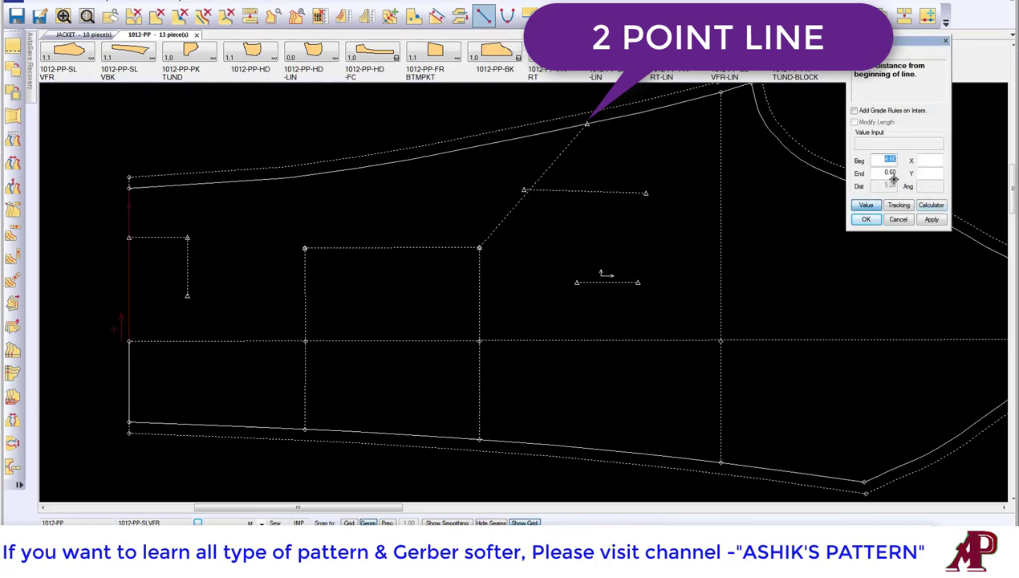
key(Return)
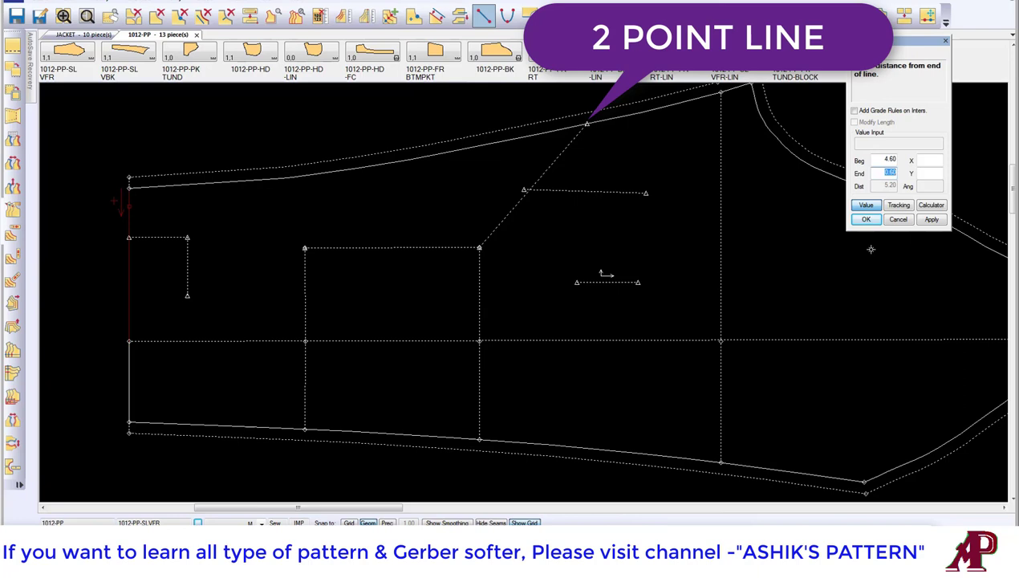
text(4)
key(Return)
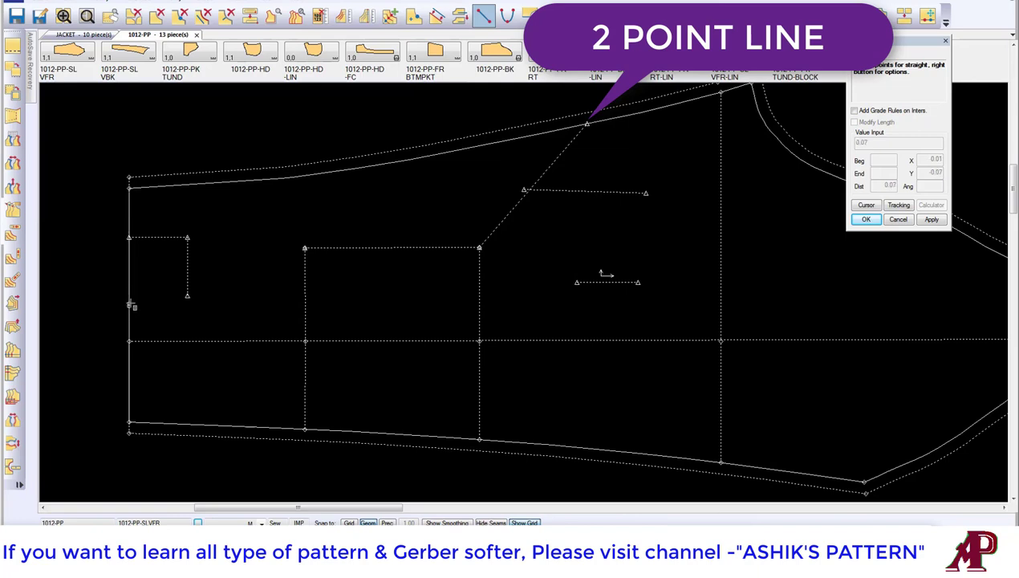
- Make the line horizontal with length X 2.00 and end it
right_click(237, 309)
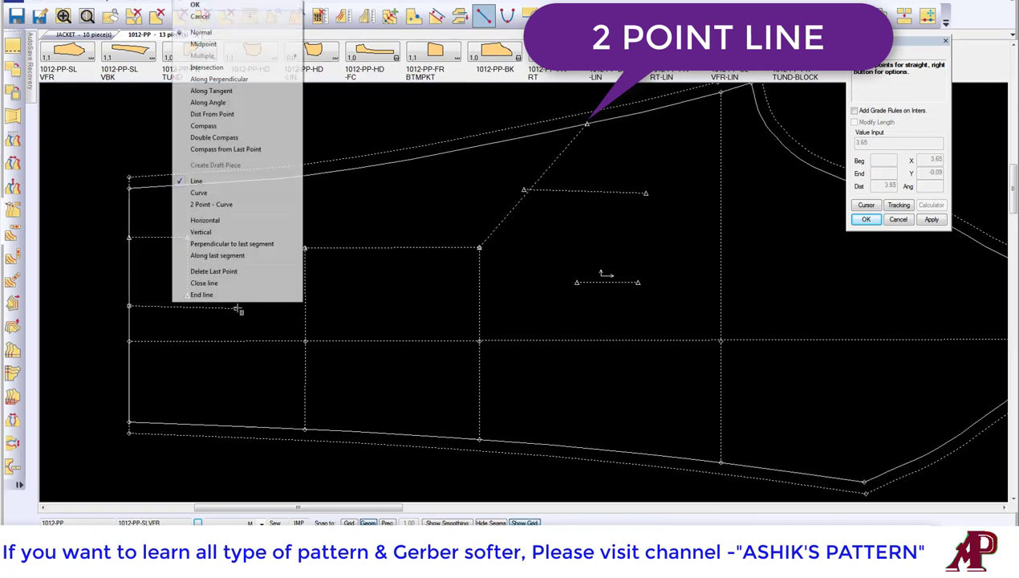
click(214, 234)
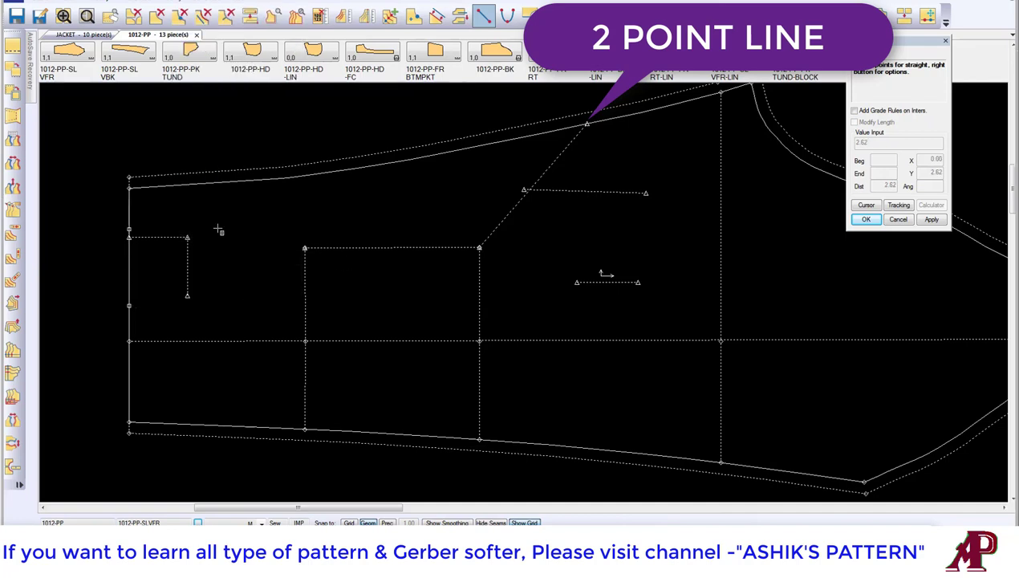
right_click(218, 227)
click(200, 446)
click(222, 320)
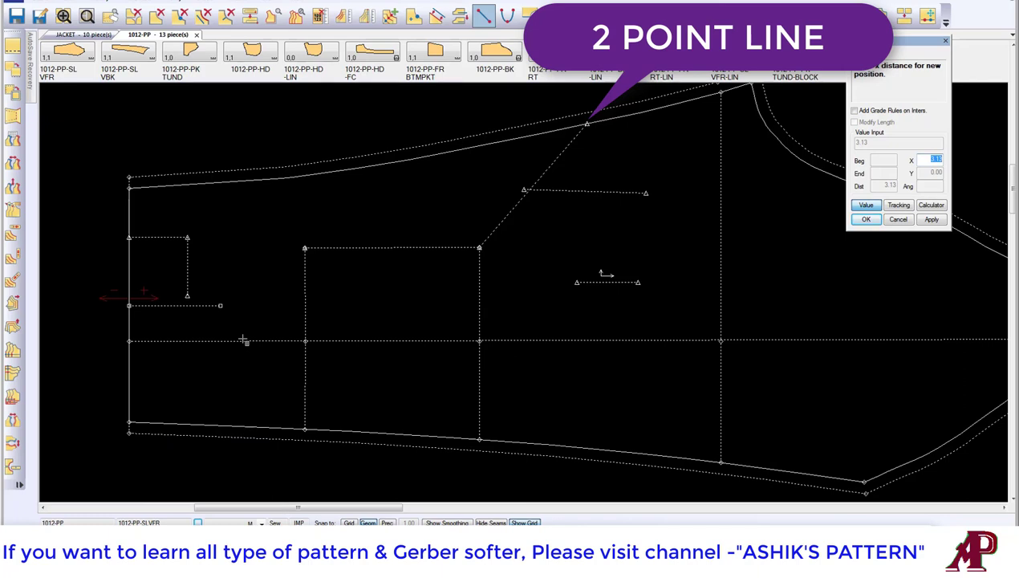
text(2)
key(Return)
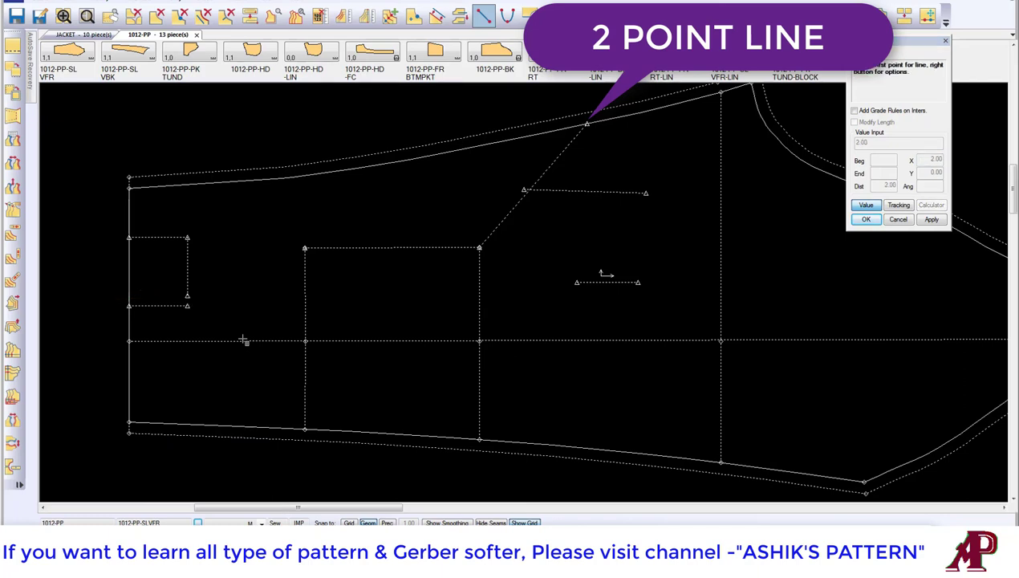
right_click(143, 193)
click(143, 192)
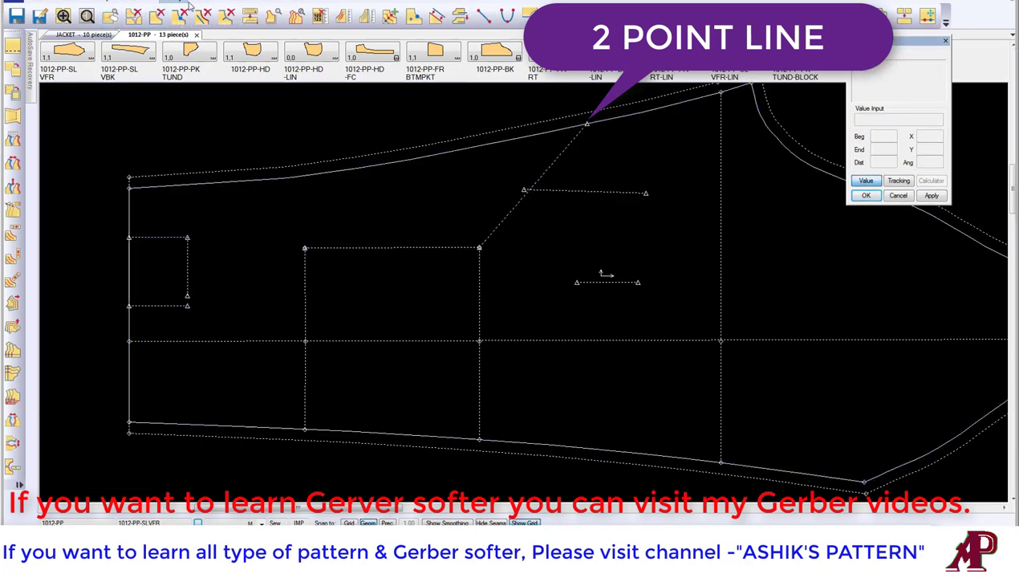
- Switch the Line group's 2-Point dropdown to 2-Point Curve
click(45, 4)
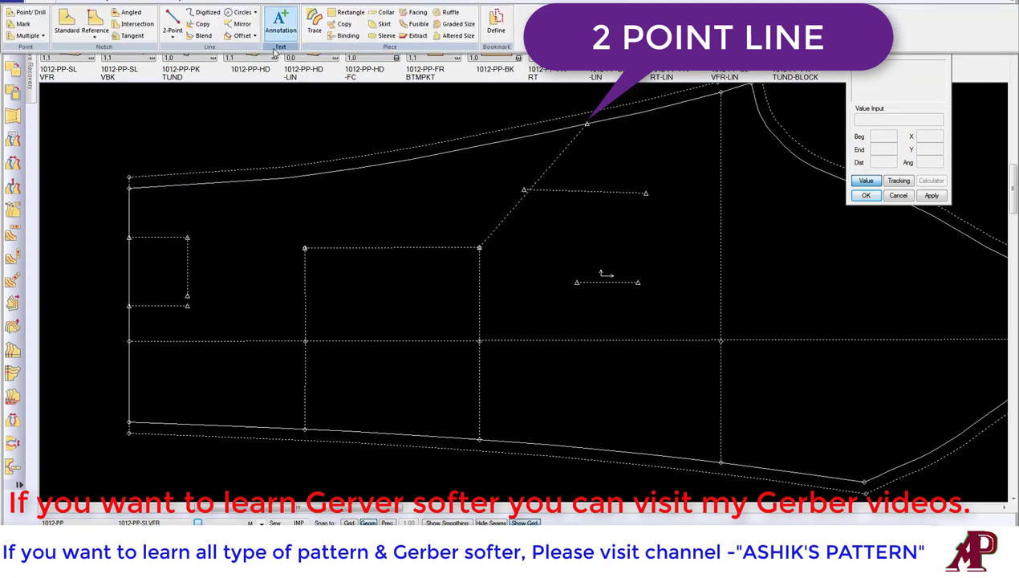
click(172, 32)
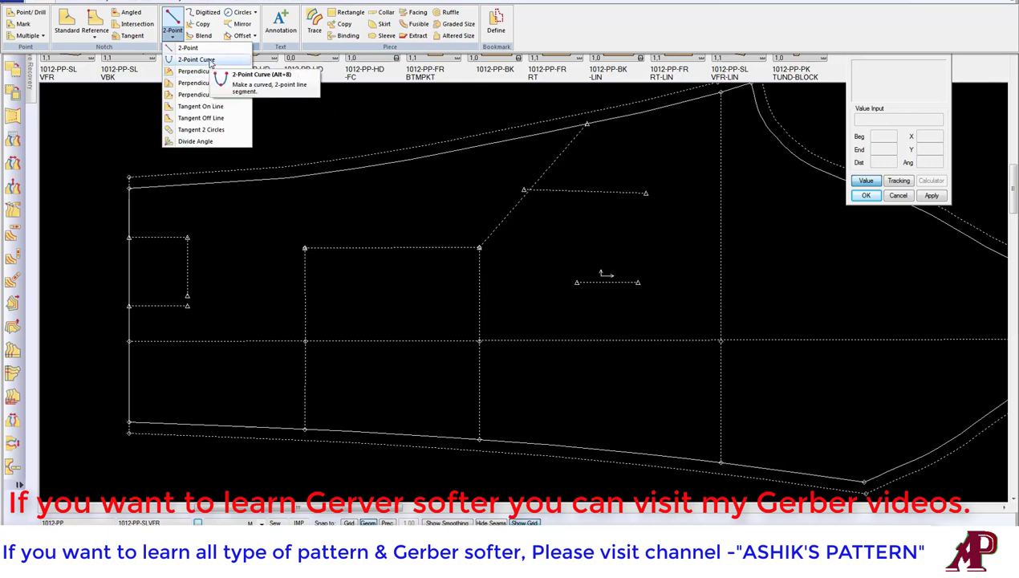
click(197, 59)
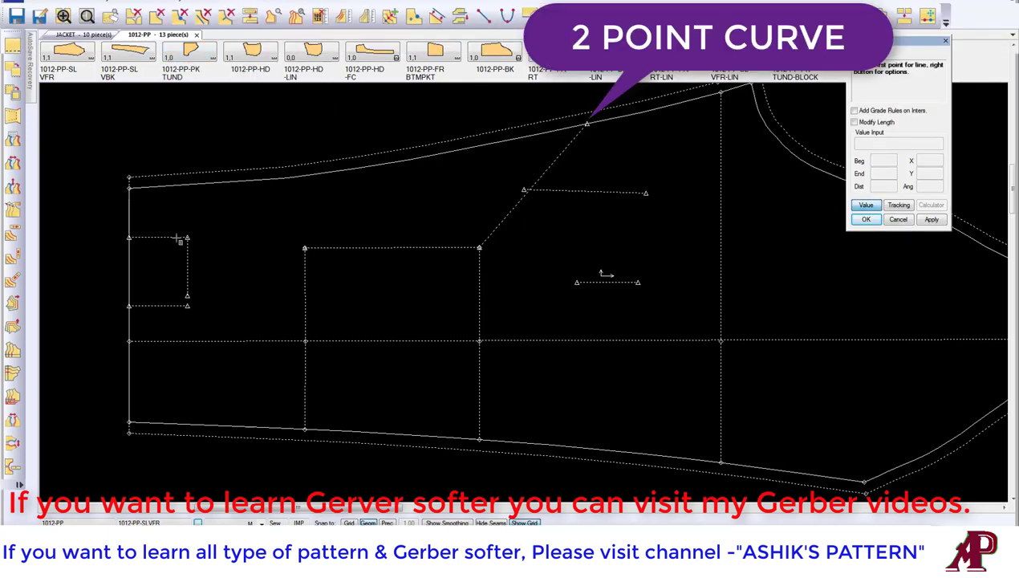
- Draw a downward-dipping curve between the middle rectangle's two top corners
click(305, 248)
click(892, 205)
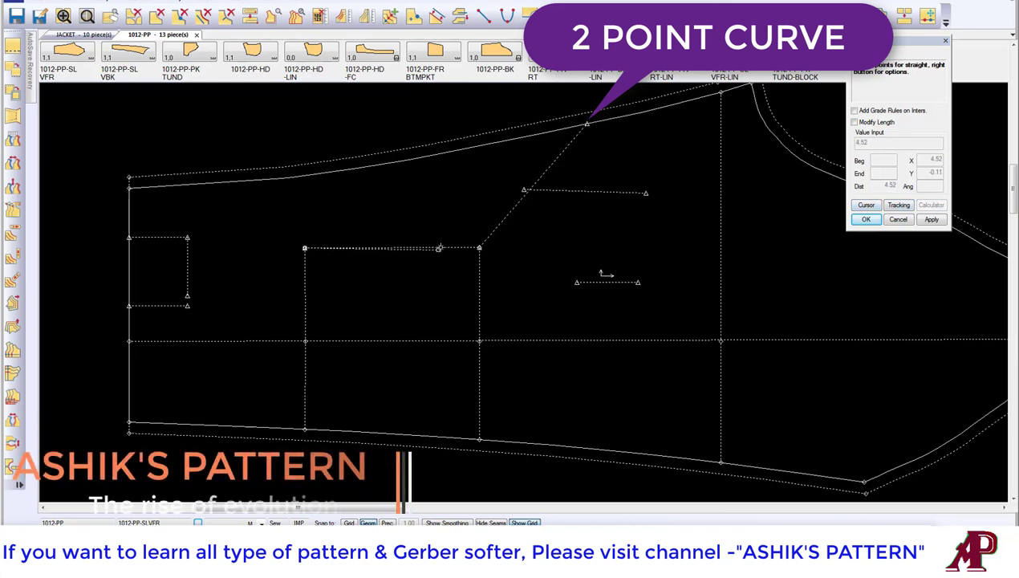
click(479, 247)
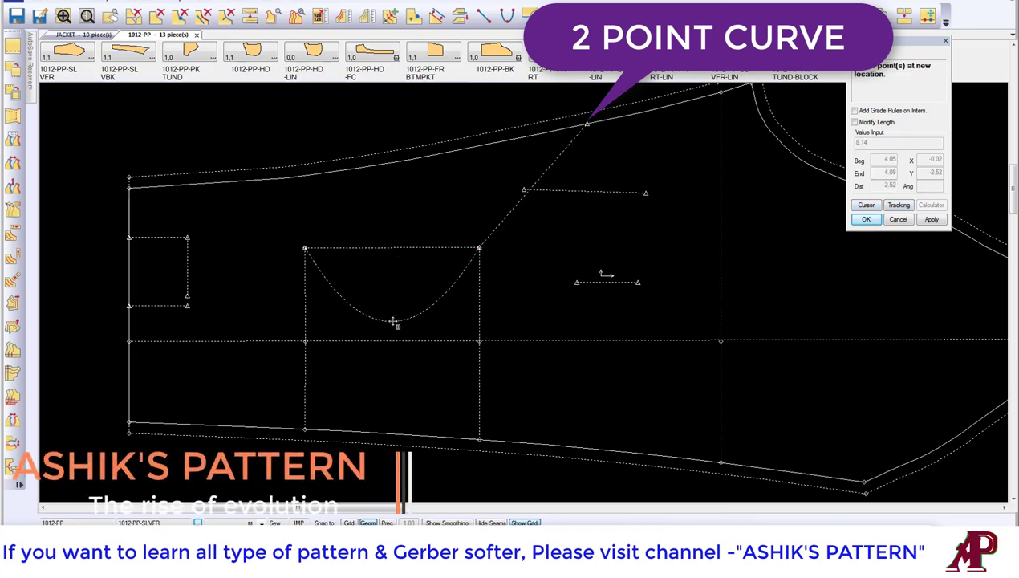
click(394, 205)
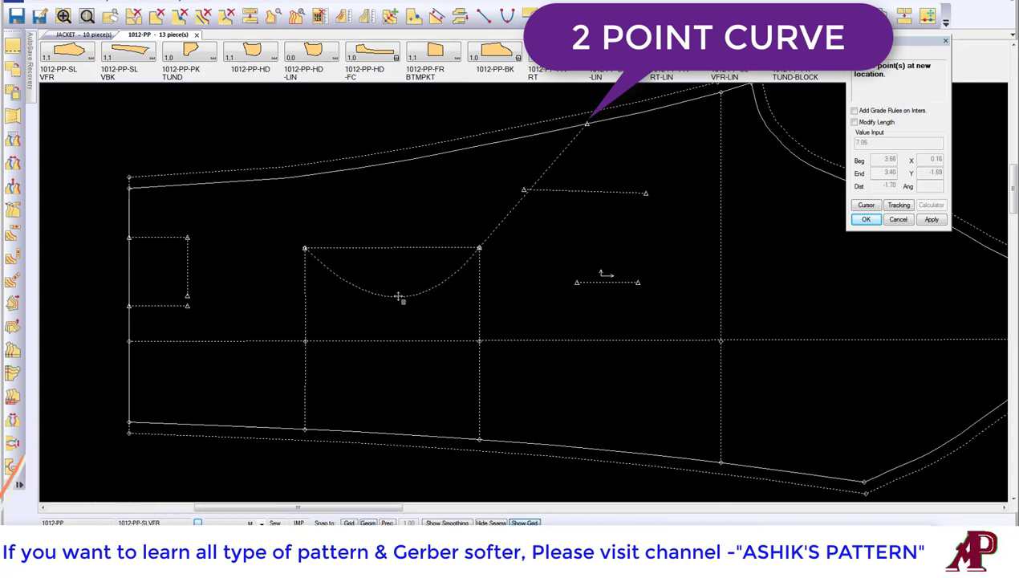
click(399, 297)
scroll(414, 235, down, 2)
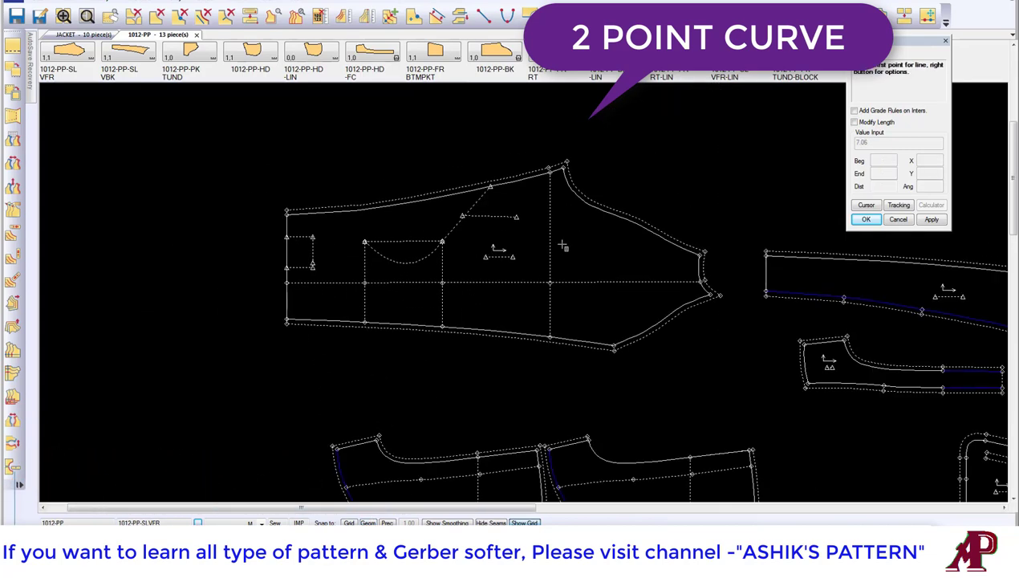
scroll(578, 240, up, 2)
- Draw a dipping curve from the small box's upper-right corner to the middle rectangle's top-left corner
scroll(610, 233, down, 1)
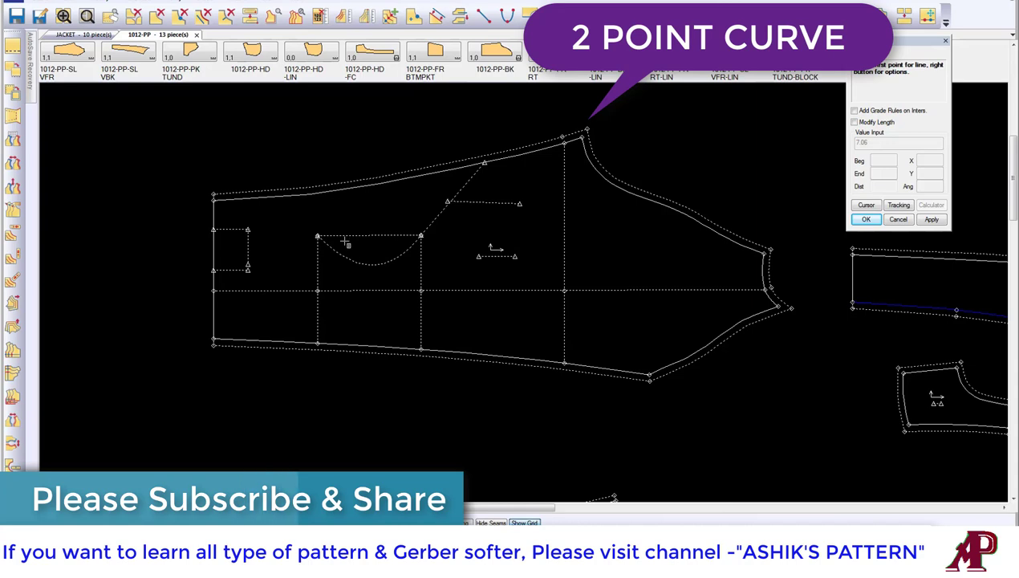
scroll(257, 231, up, 2)
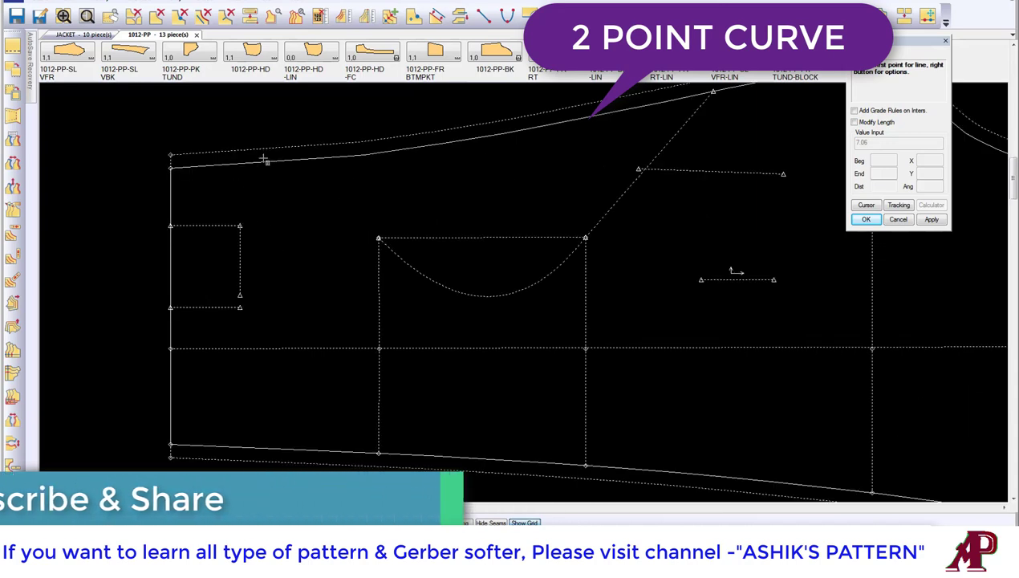
click(240, 226)
click(378, 238)
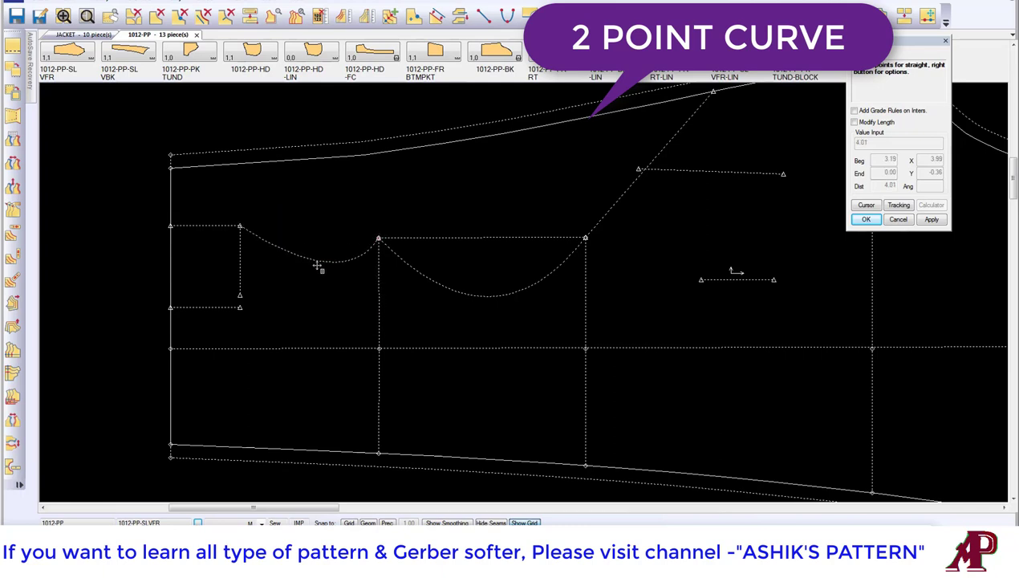
click(296, 271)
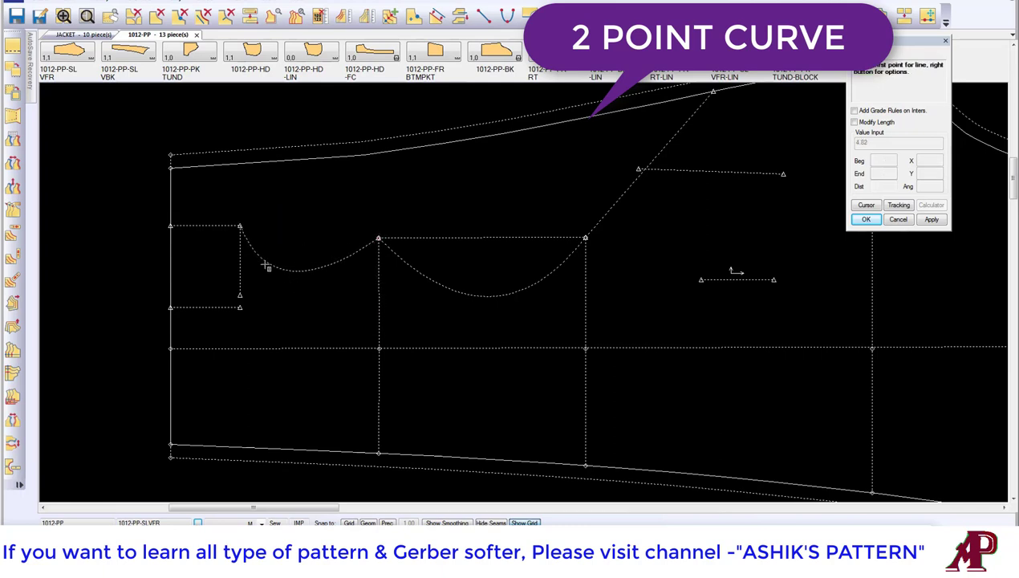
scroll(411, 265, down, 2)
scroll(412, 264, down, 2)
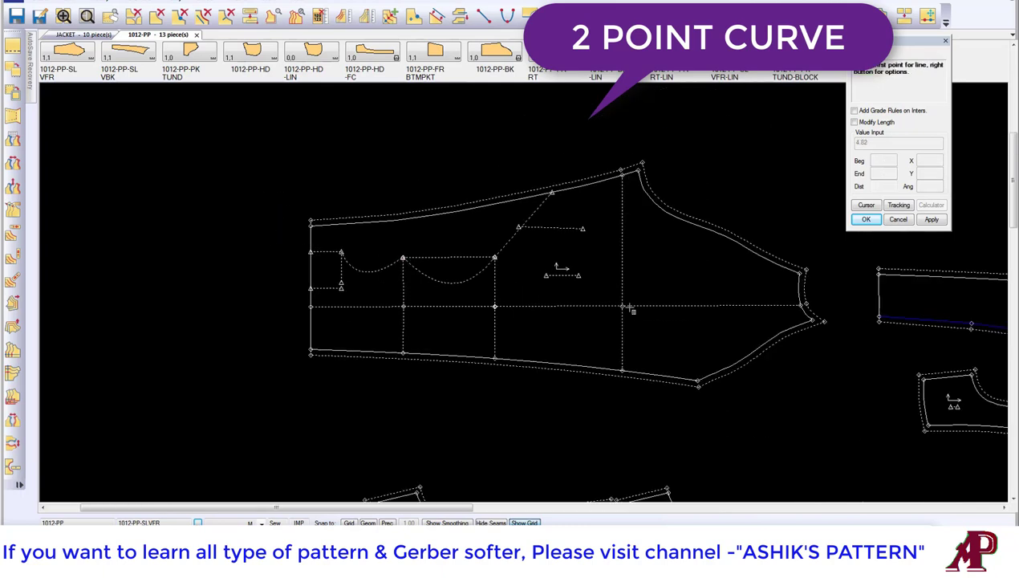
scroll(707, 289, up, 2)
scroll(308, 294, down, 3)
- Bend the right inner vertical line into a rounded arc toward the centre line
click(413, 268)
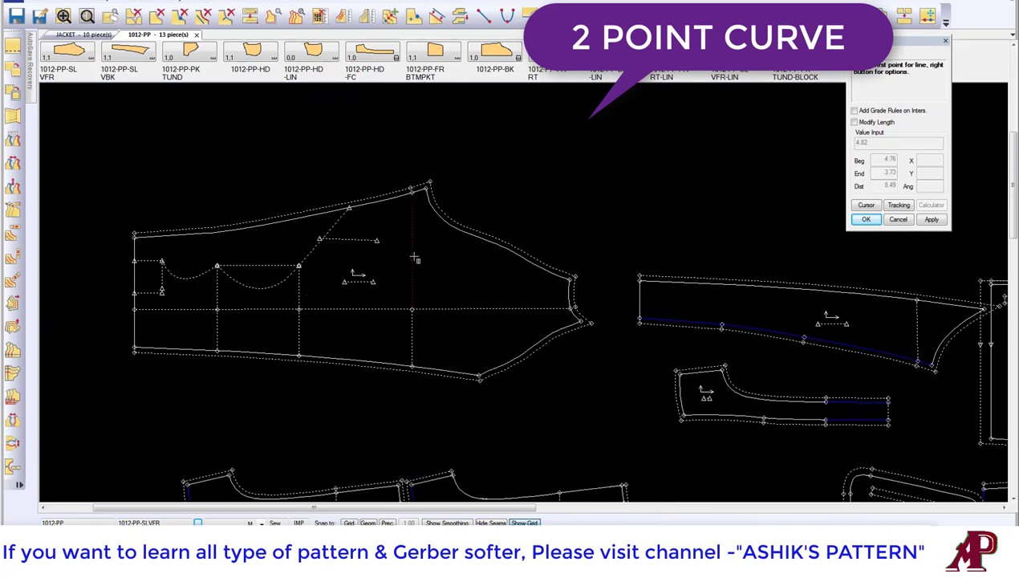
click(474, 268)
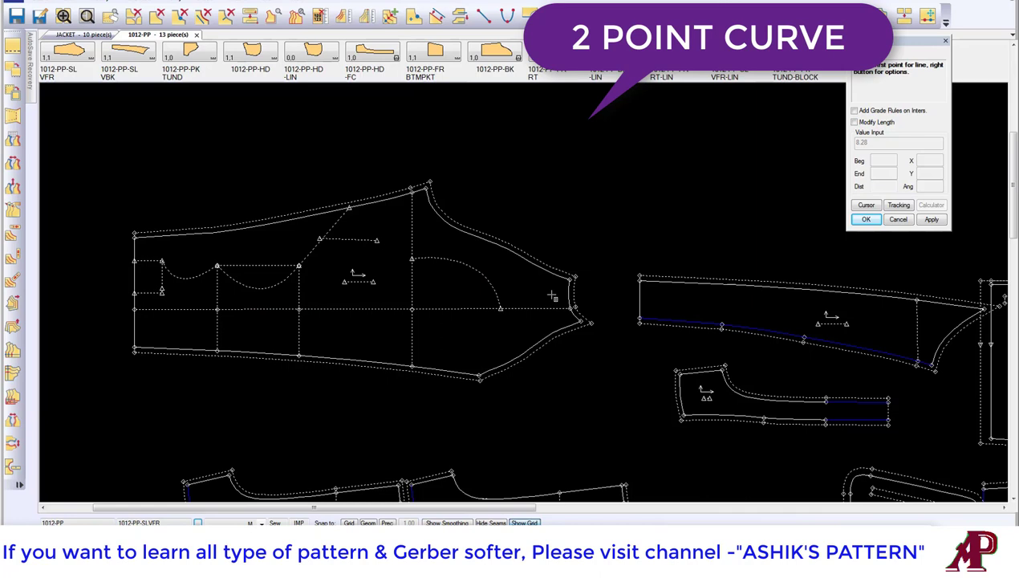
scroll(150, 263, up, 2)
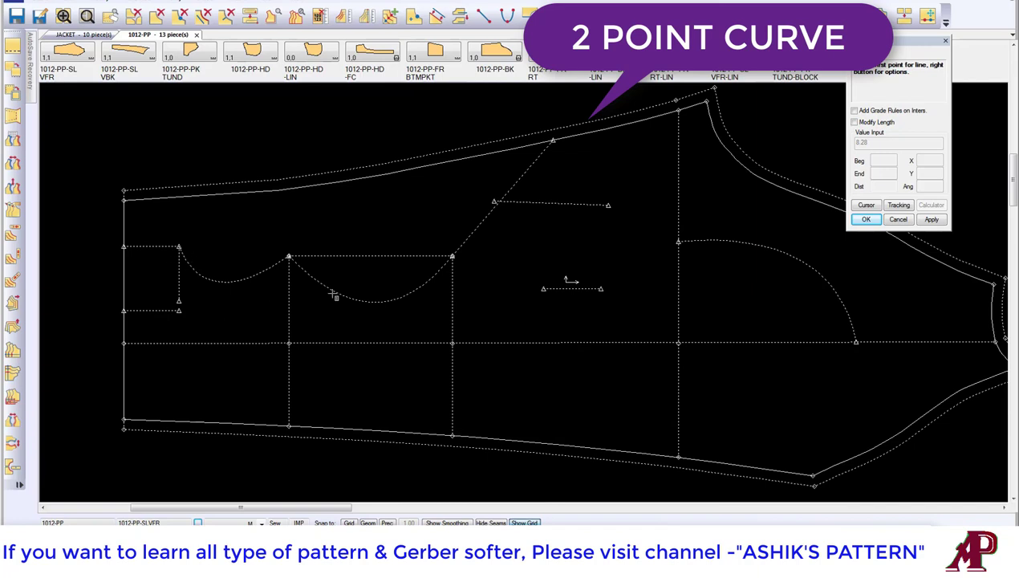
- Draw a curve in the upper middle that hooks upward at its right end
click(337, 224)
click(423, 196)
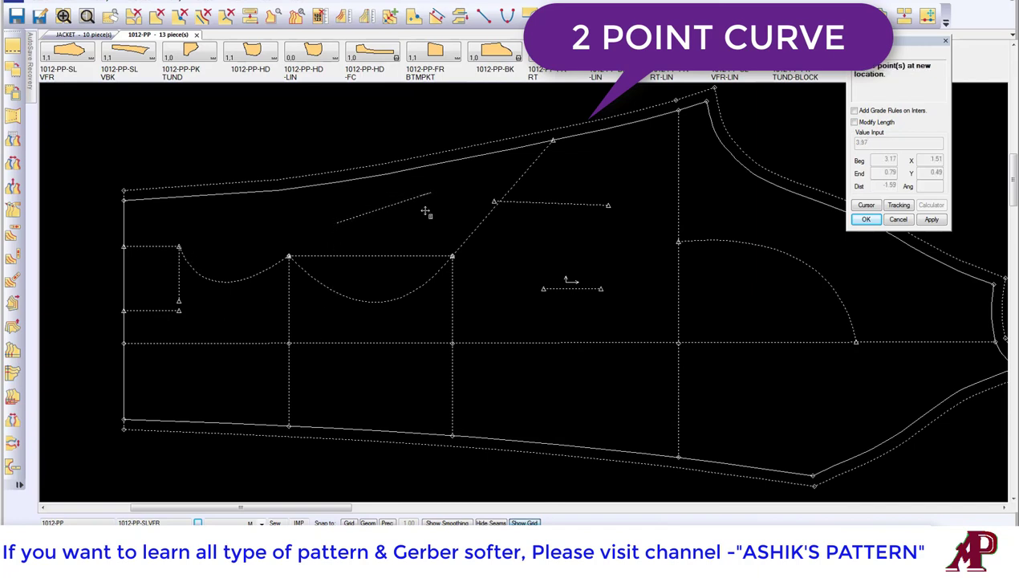
click(418, 233)
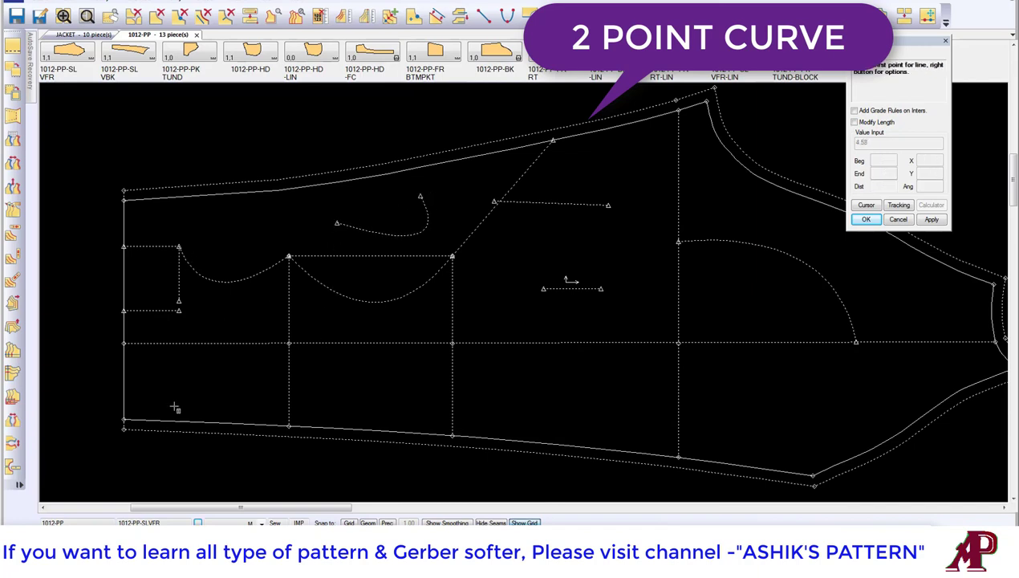
- Draw a horizontal-constrained curve from the left edge that dips across the upper left
click(126, 218)
right_click(137, 210)
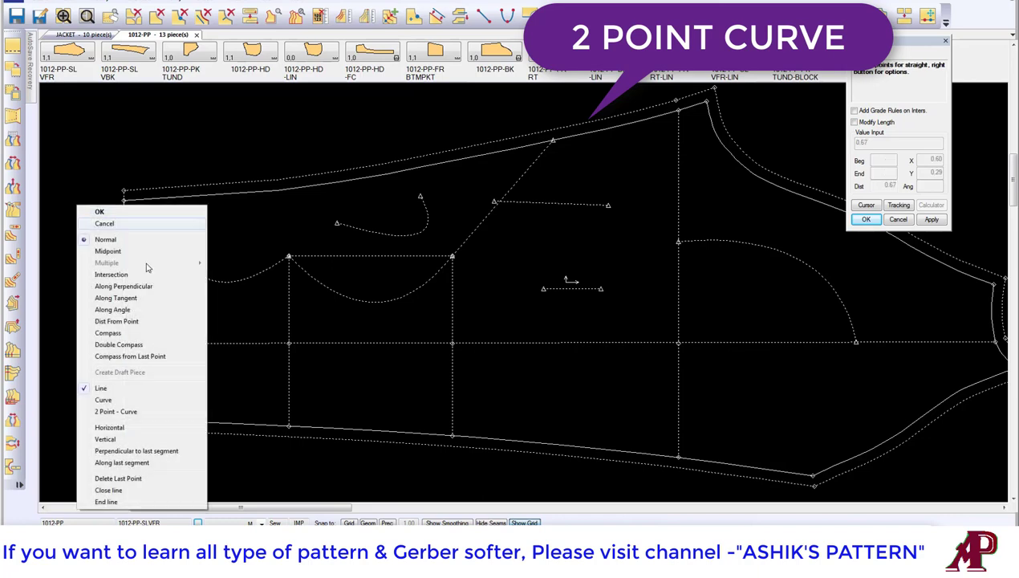
click(127, 428)
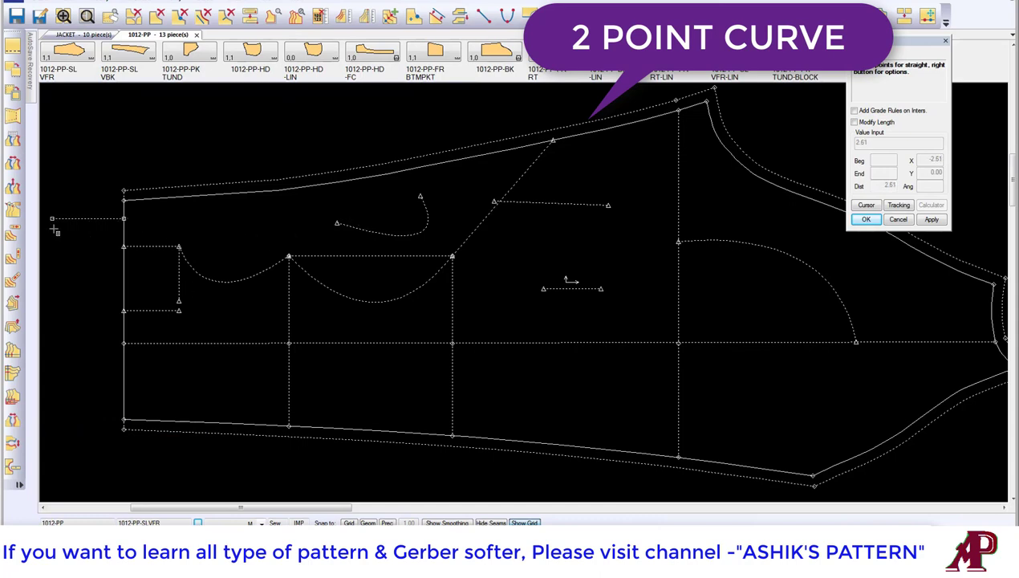
click(297, 218)
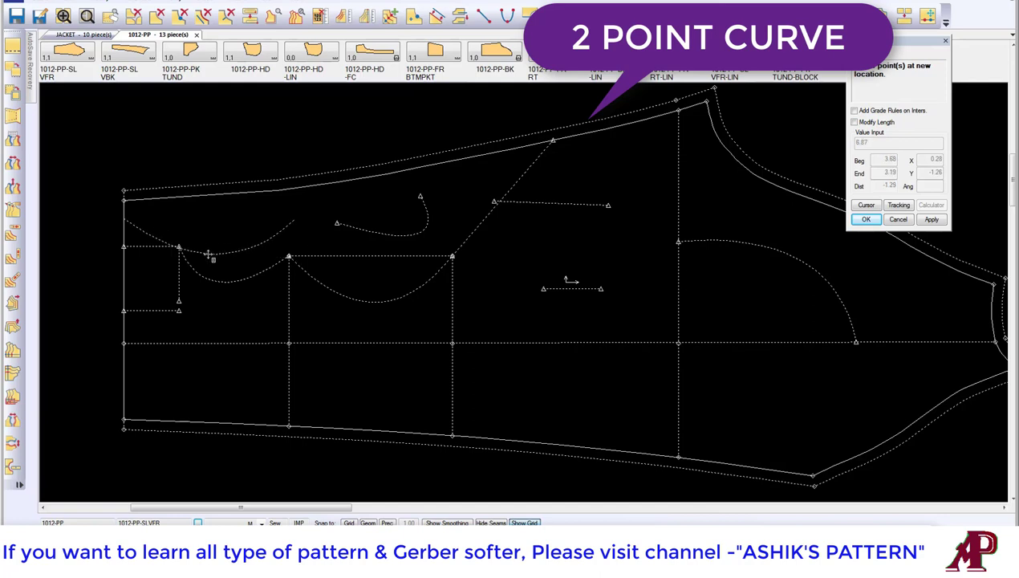
click(207, 255)
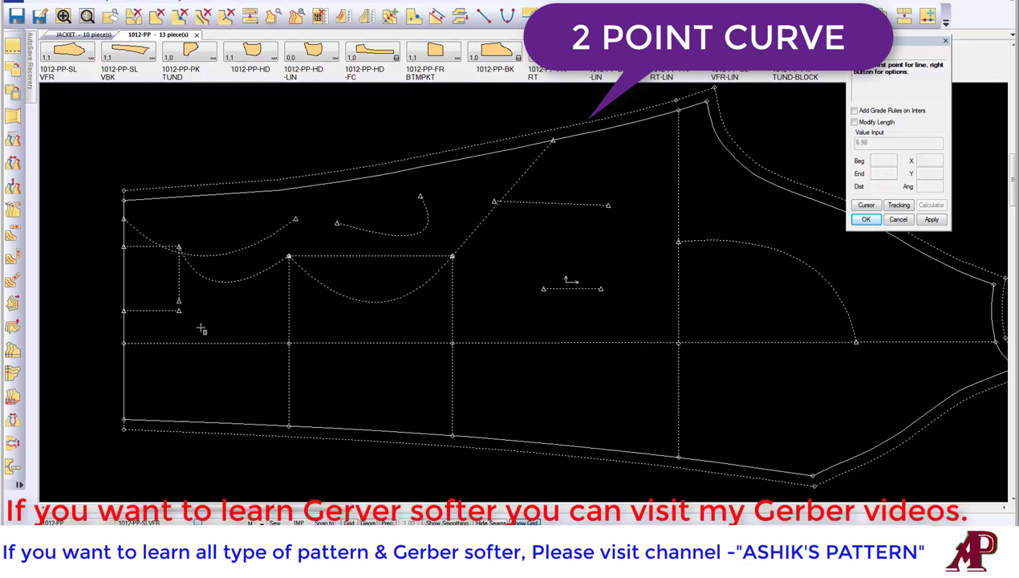
- Draw a vertical-constrained curve arcing outside the left edge, then end the line
click(125, 389)
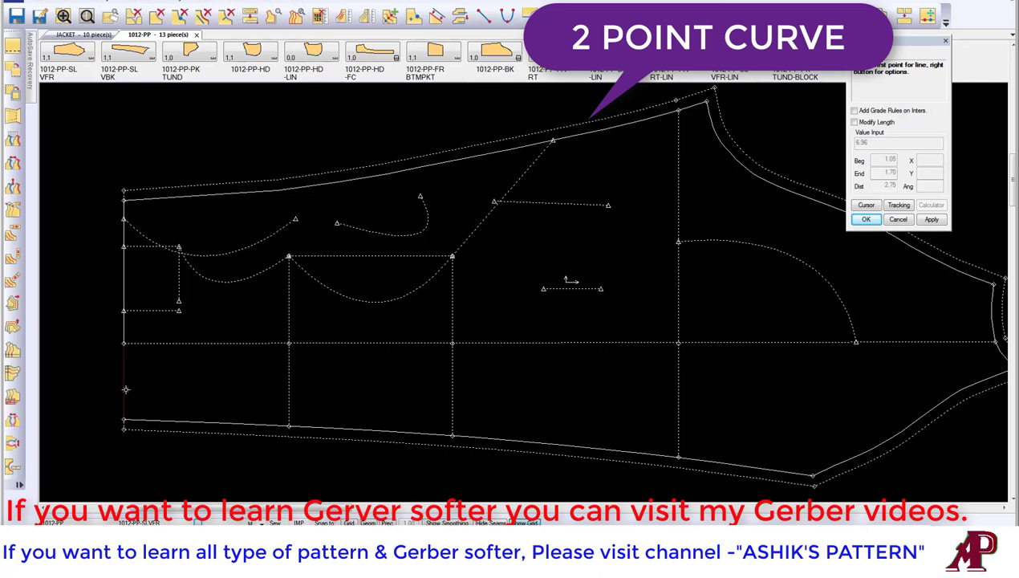
right_click(77, 357)
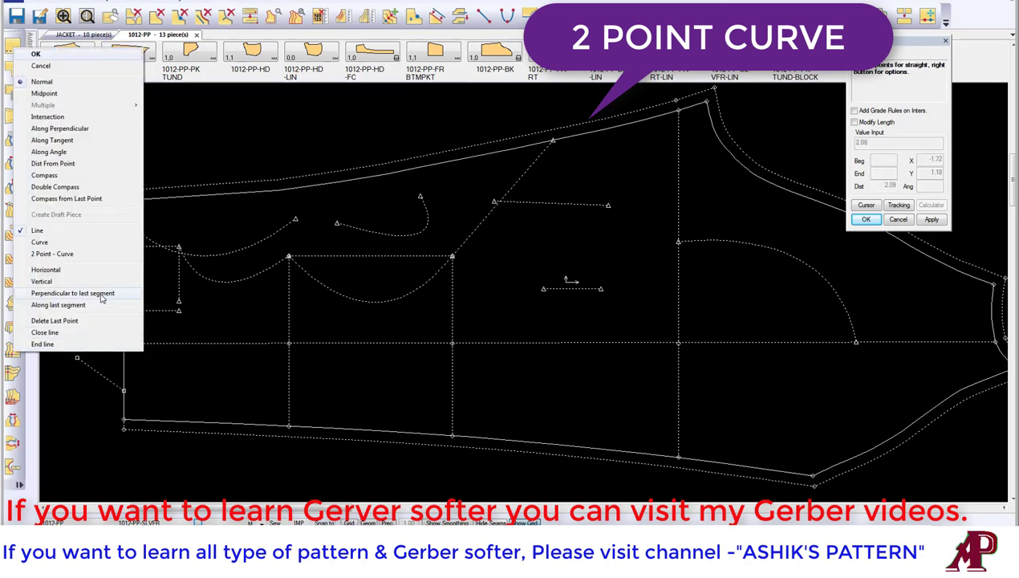
click(44, 281)
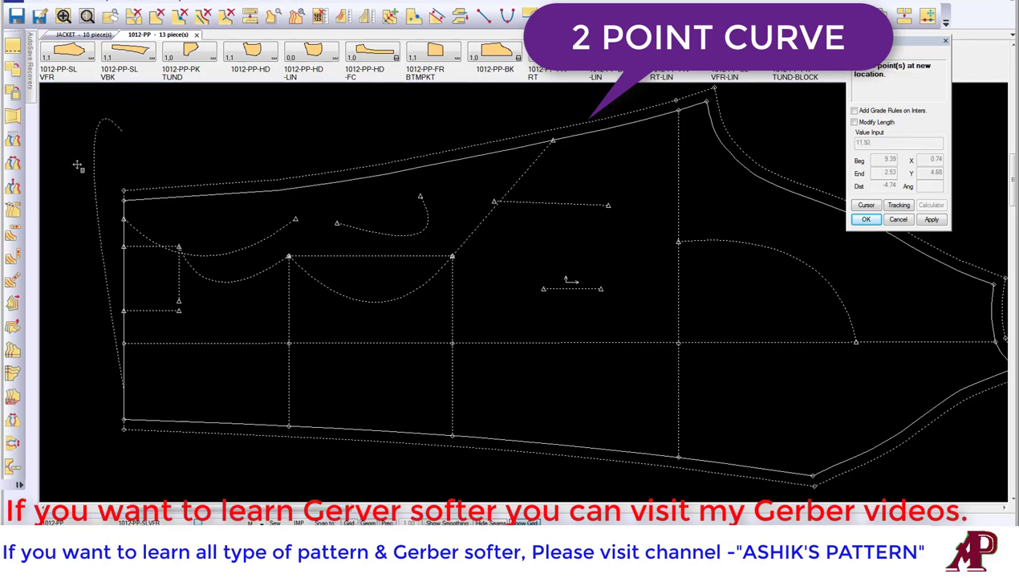
click(52, 263)
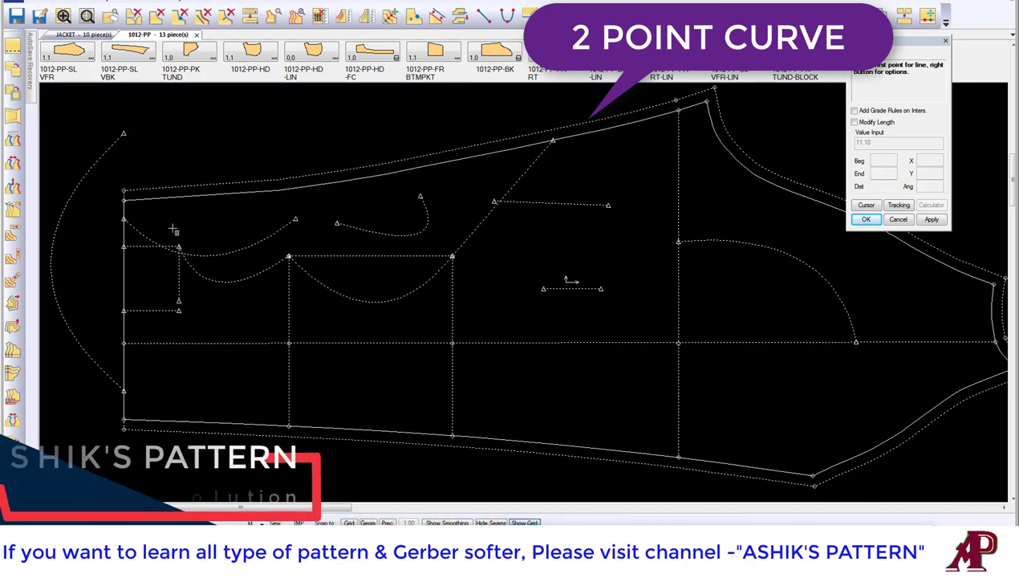
right_click(158, 159)
click(182, 181)
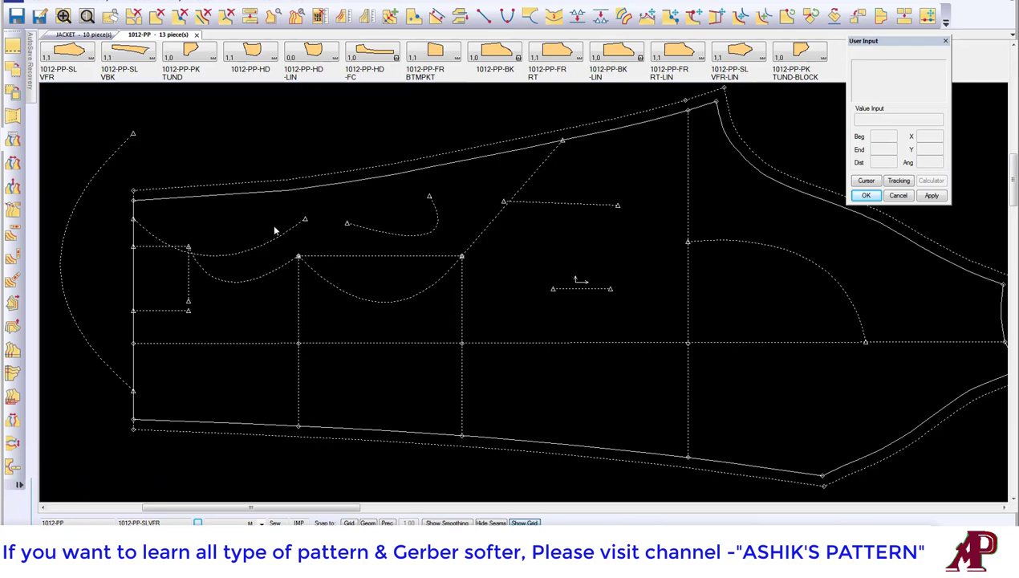
- Switch the 2-Point line tool to Perpendicular On Line, with Half as its option
click(68, 5)
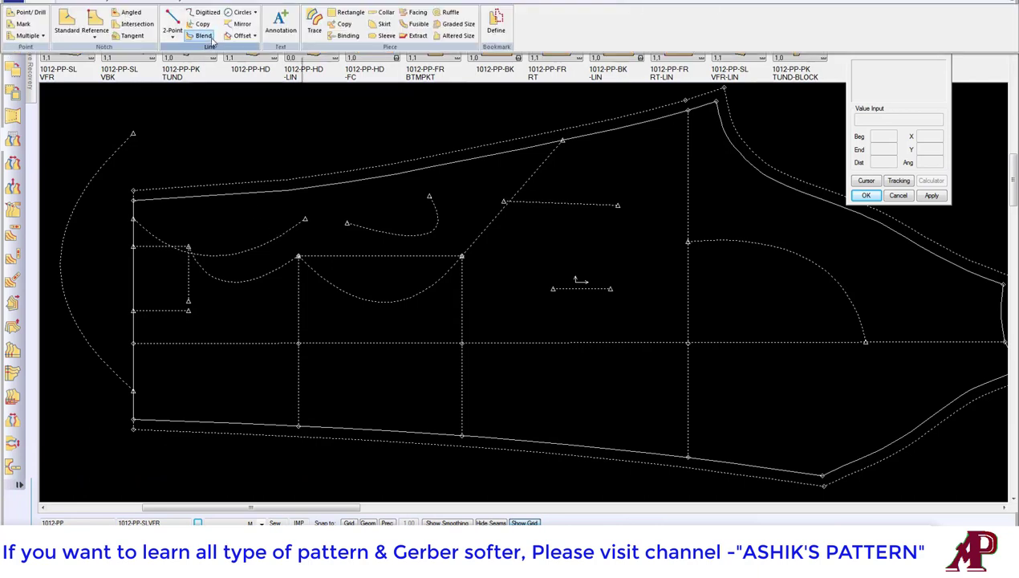
click(172, 32)
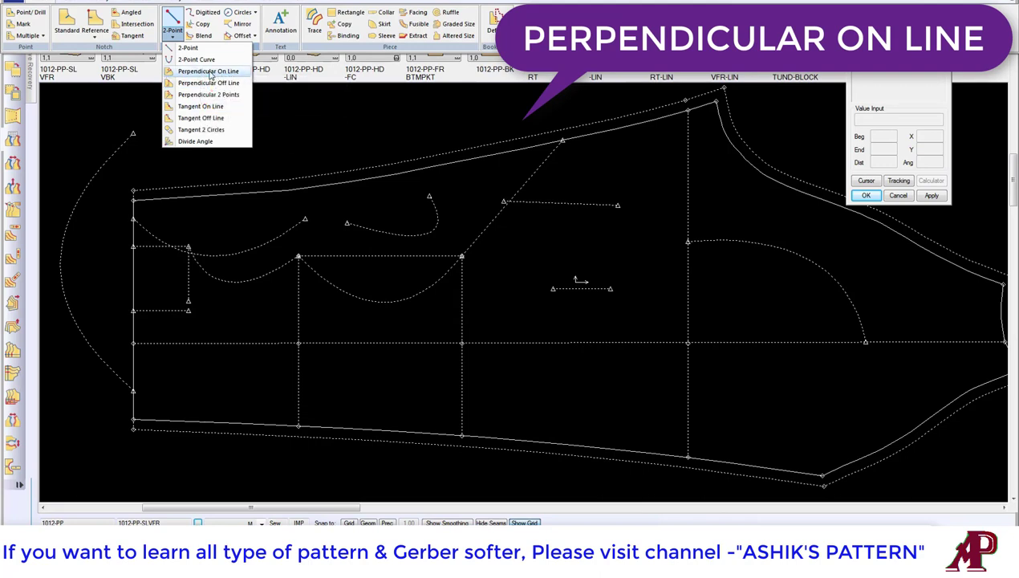
click(211, 74)
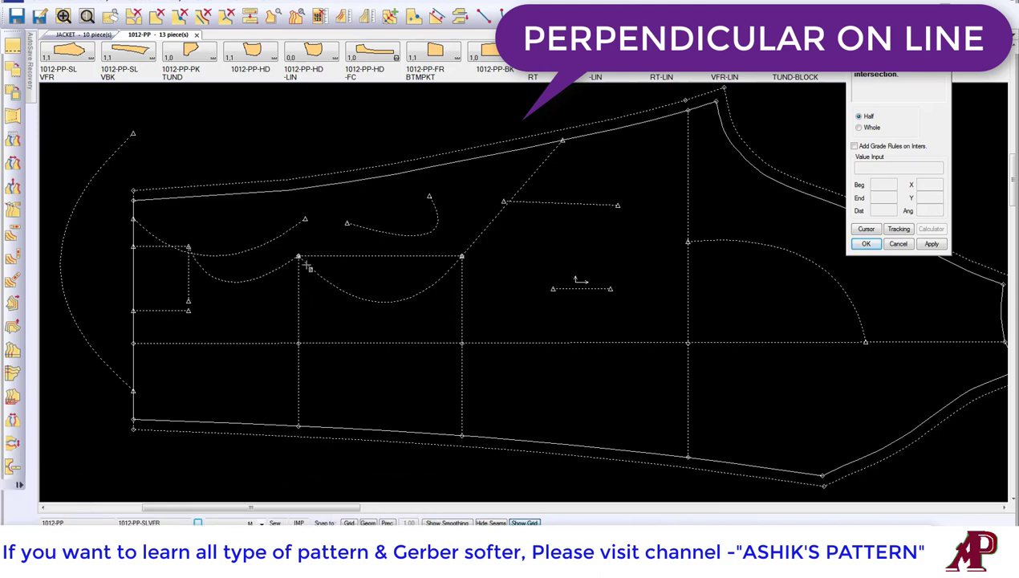
- Draw two short horizontal perpendiculars off the left vertical line, the second with a typed length
click(299, 267)
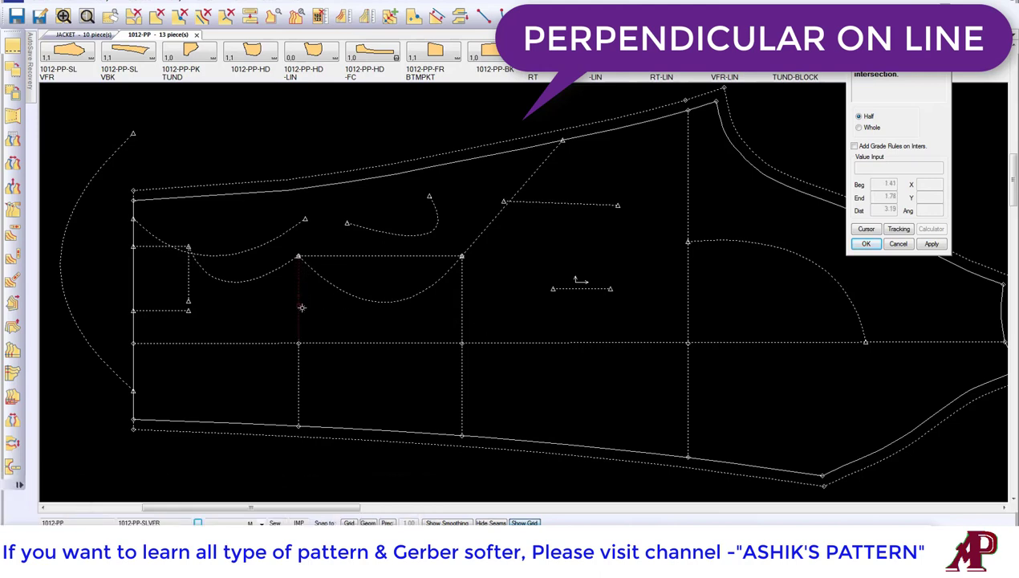
click(302, 320)
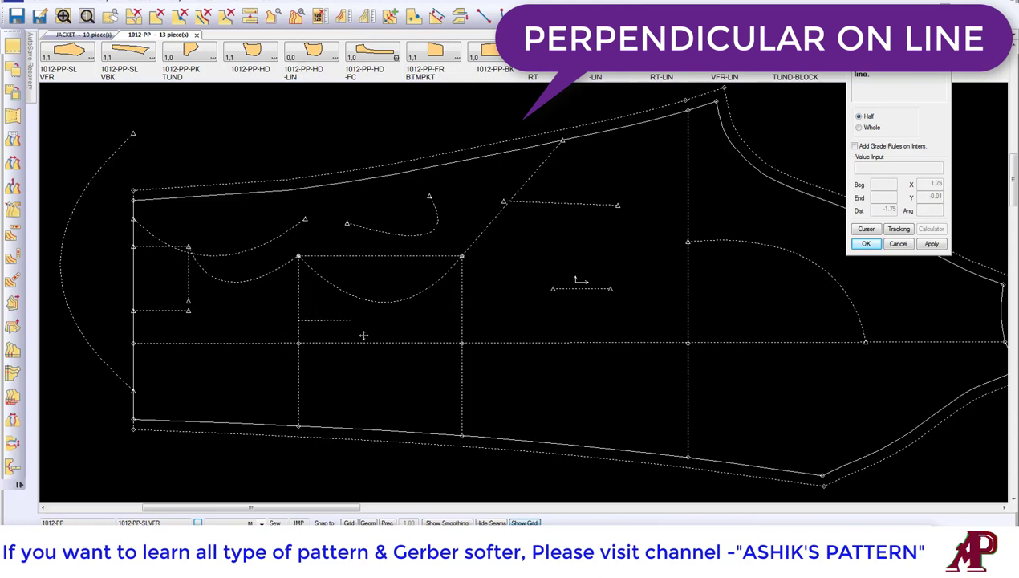
click(238, 333)
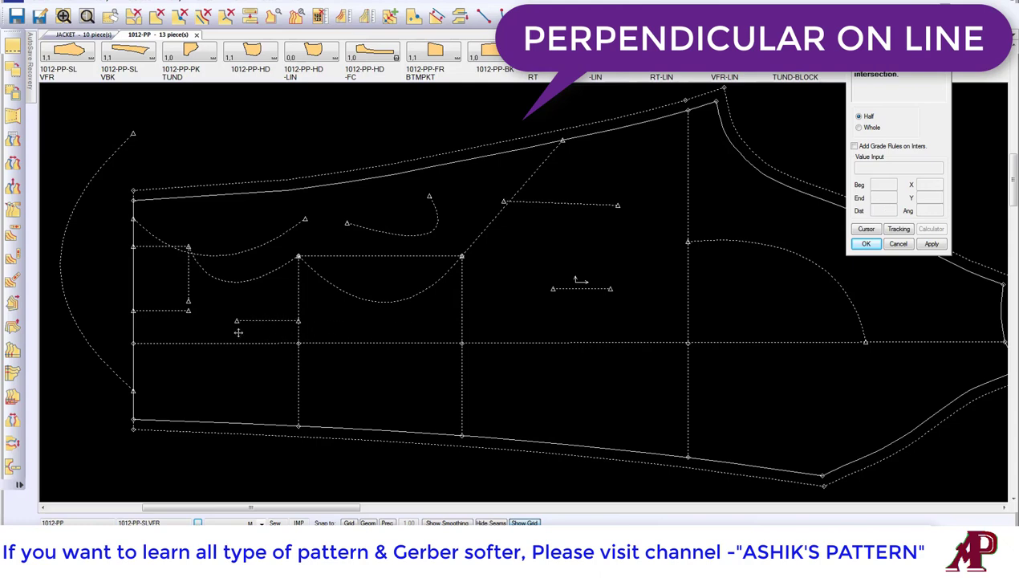
click(298, 305)
click(351, 314)
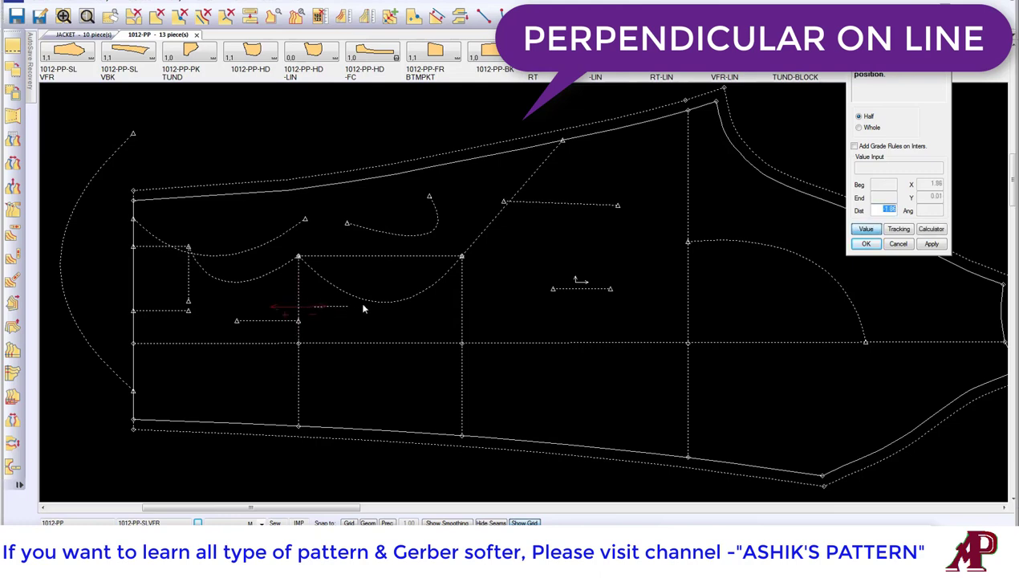
key(Return)
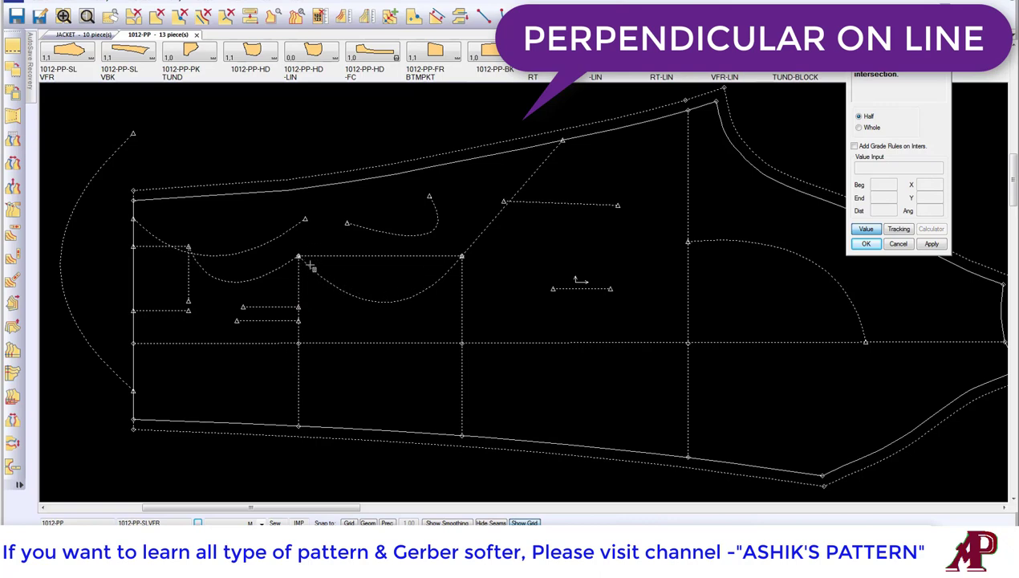
- Add a perpendicular off the lower curve and one dropping from the top edge to the centre line
click(331, 284)
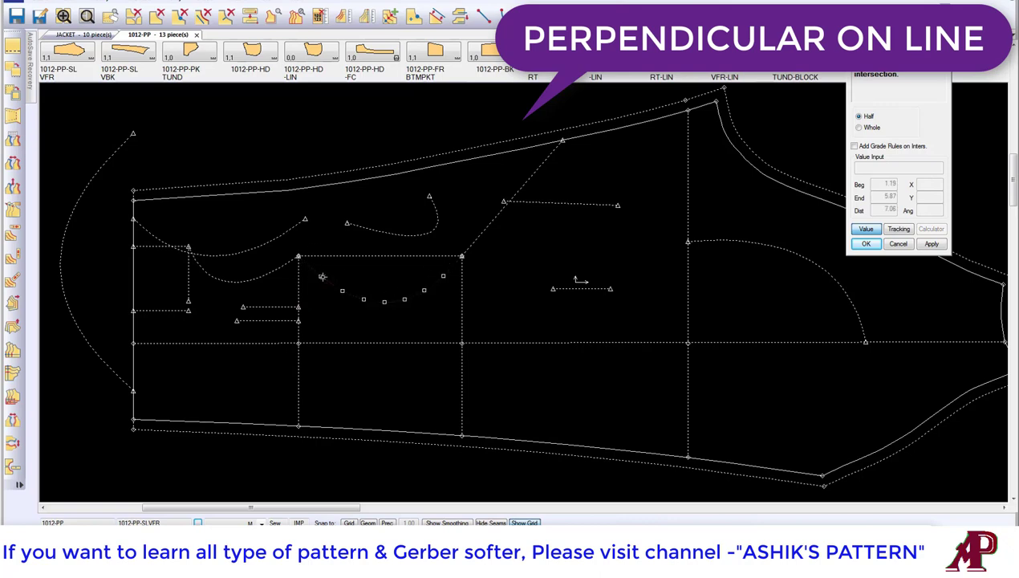
click(313, 271)
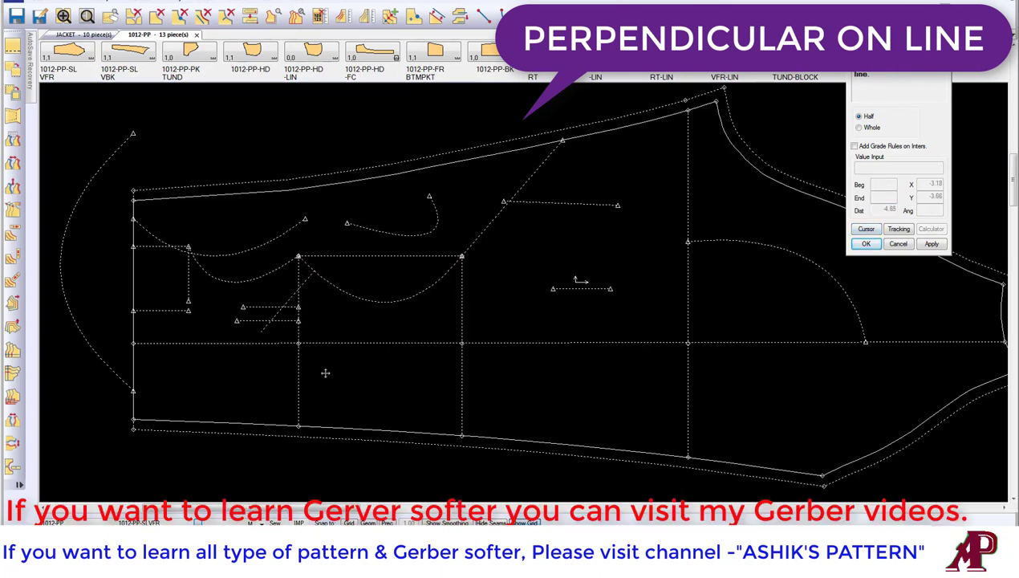
click(318, 279)
click(360, 183)
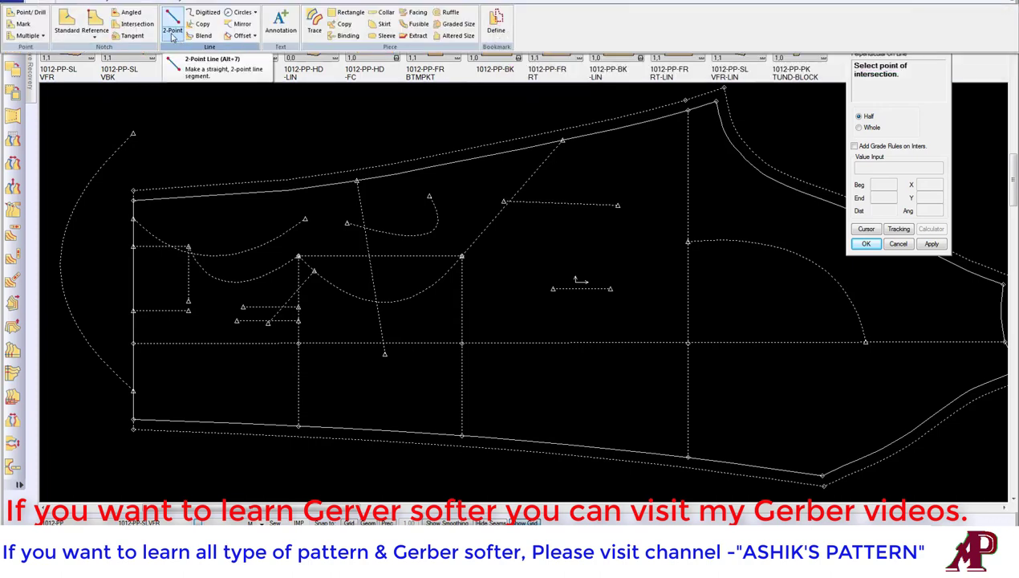
- Draw a horizontal line square to the lower left vertical line using Perpendicular 2 Points
click(173, 30)
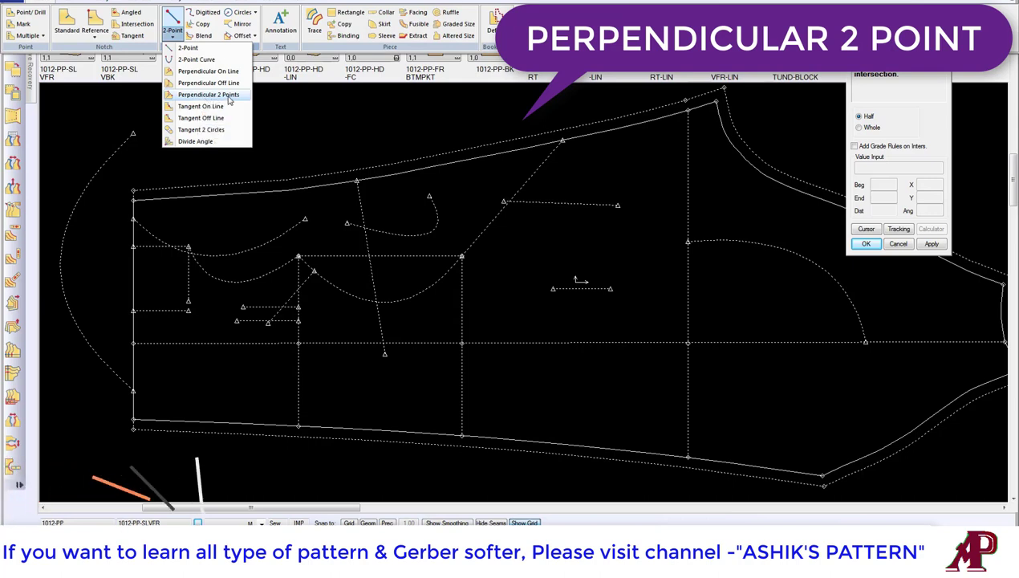
click(225, 95)
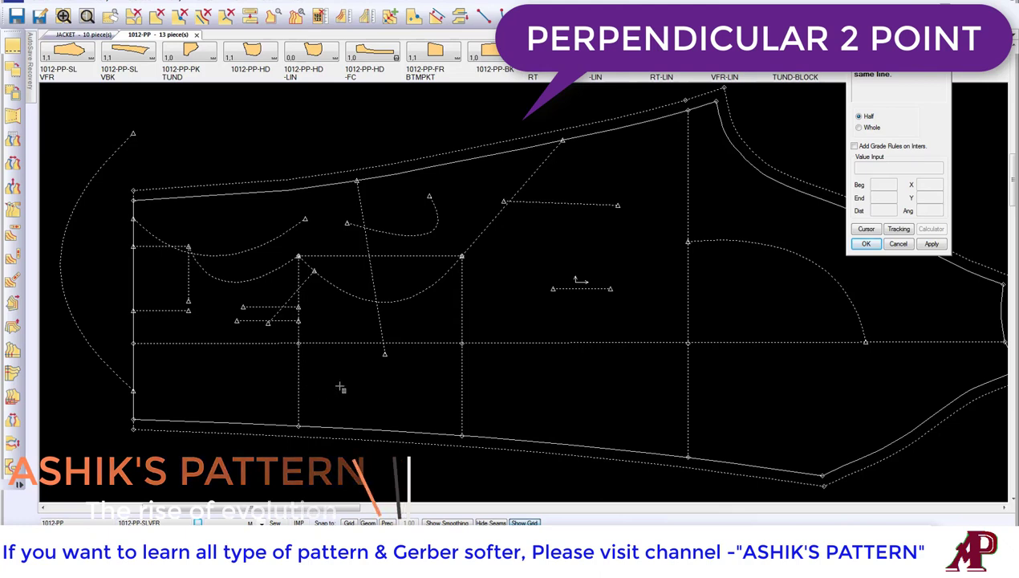
click(299, 344)
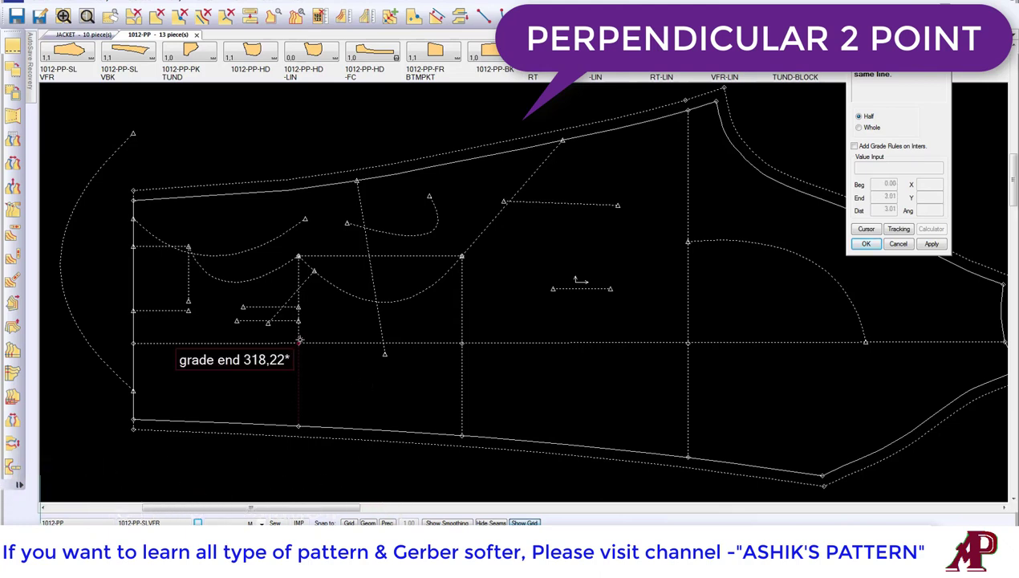
click(303, 426)
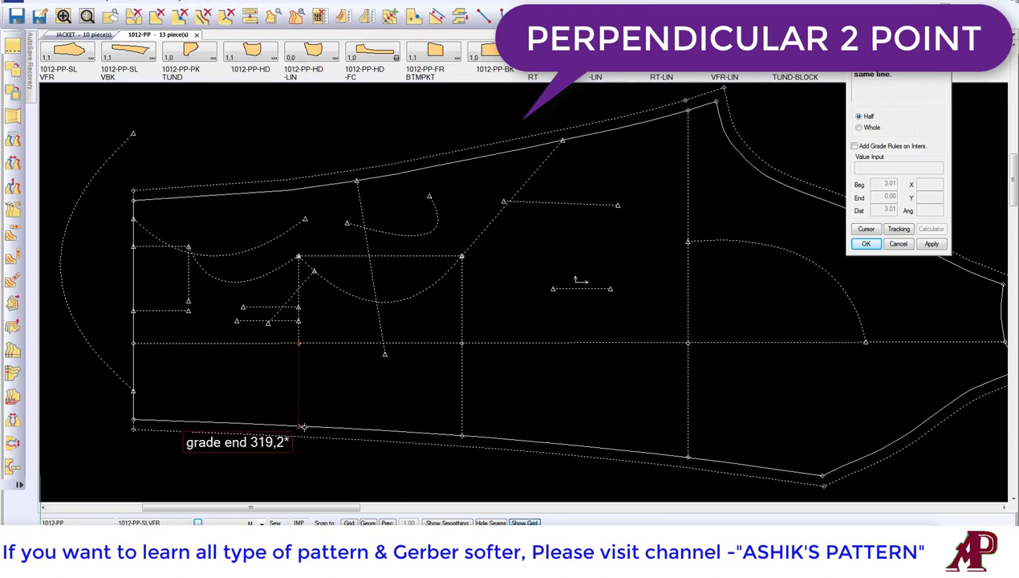
click(388, 391)
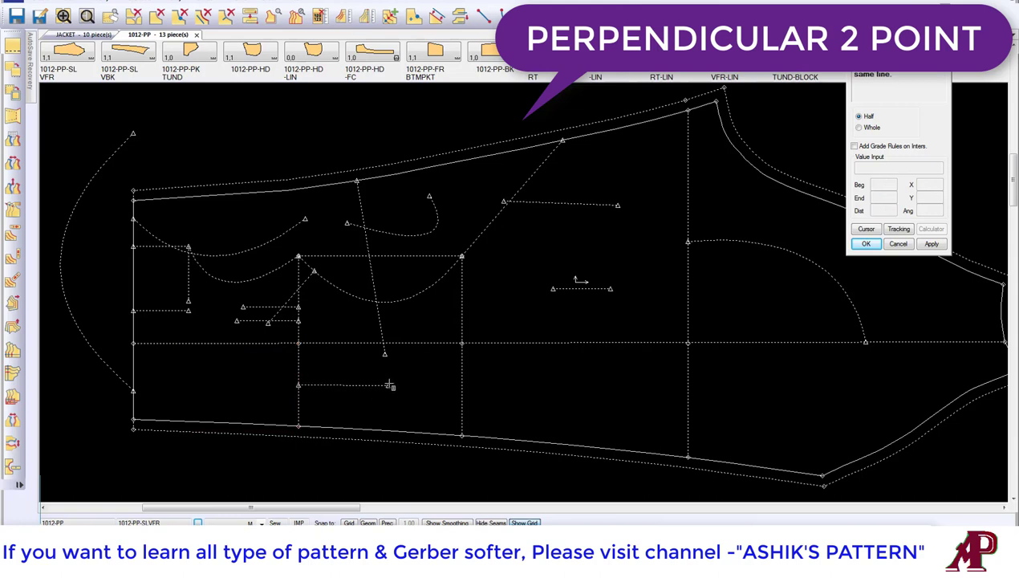
- Drop a short vertical line from the new horizontal line
click(319, 387)
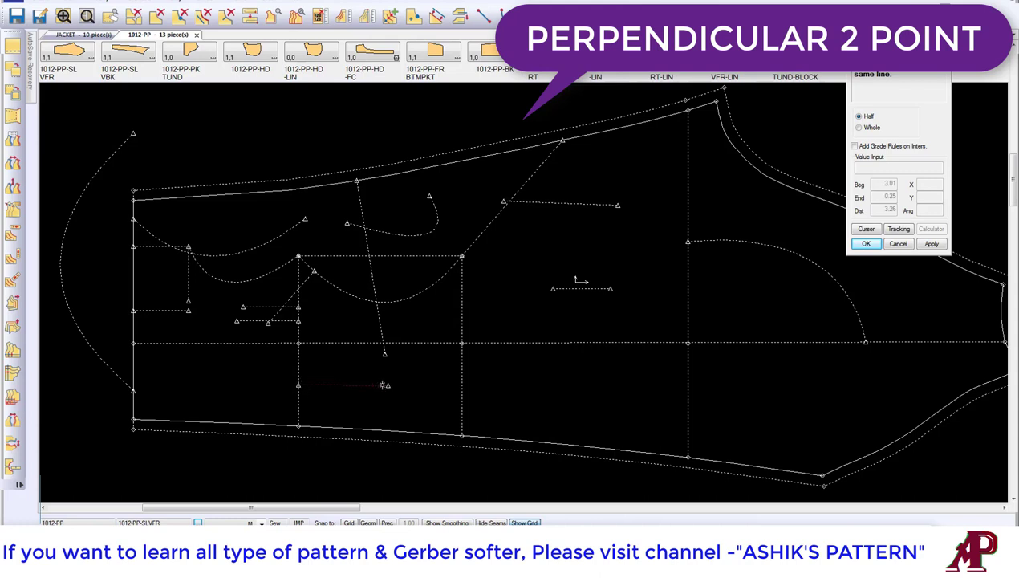
click(302, 385)
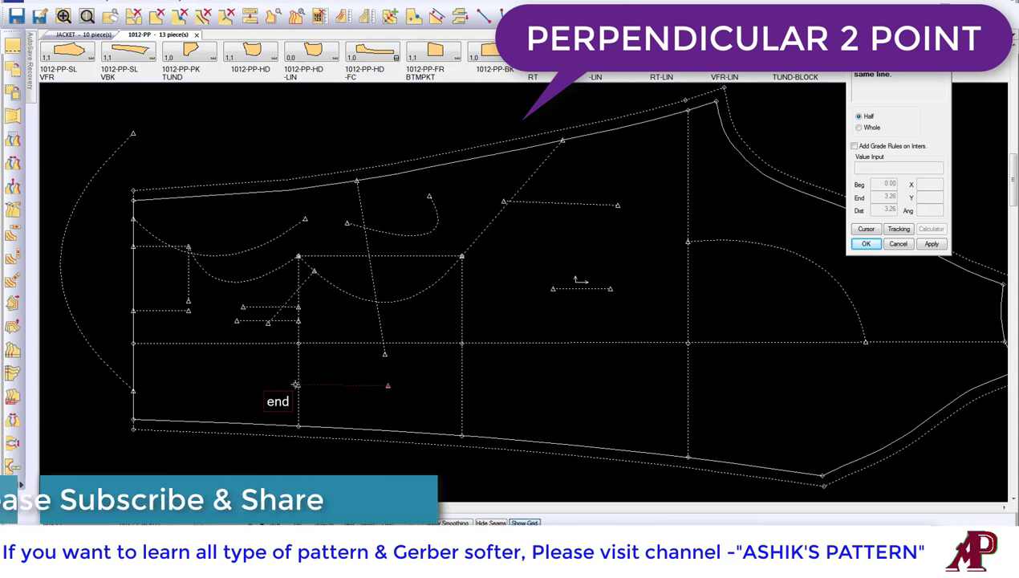
click(330, 415)
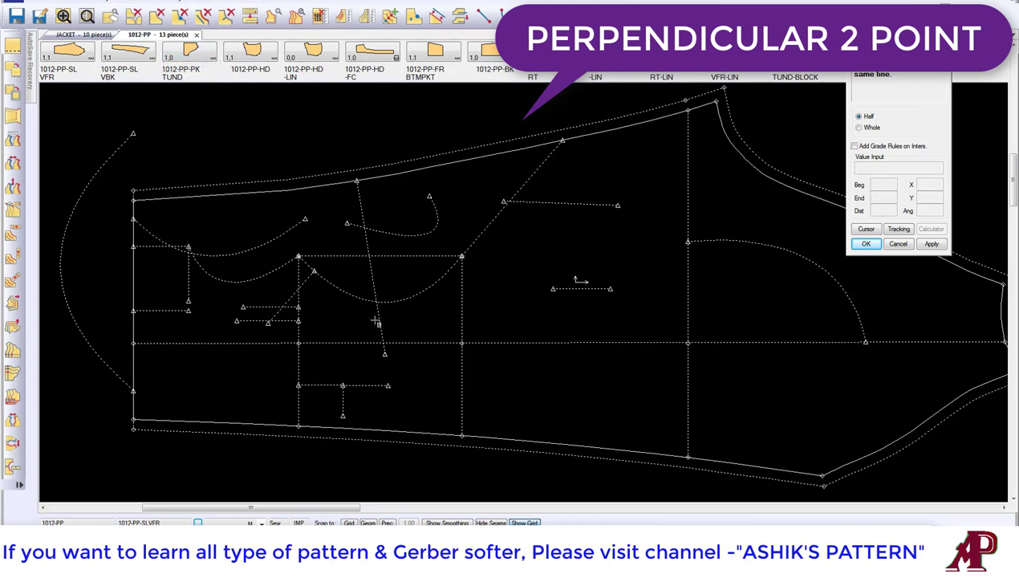
- Cancel the Perpendicular 2 Points command and pan across the finished 1012-PP piece
right_click(404, 195)
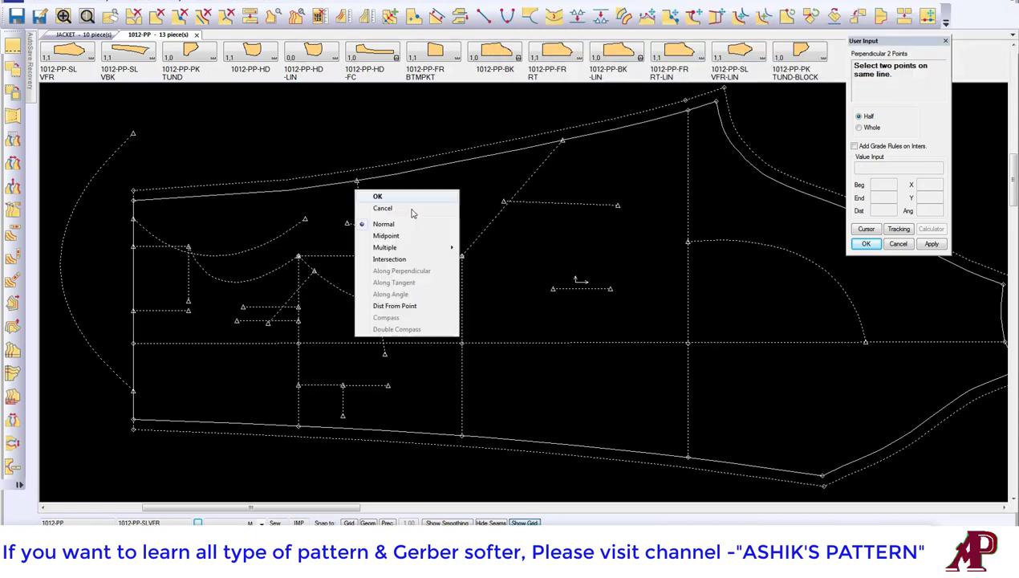
click(412, 212)
middle_drag(415, 286, 370, 276)
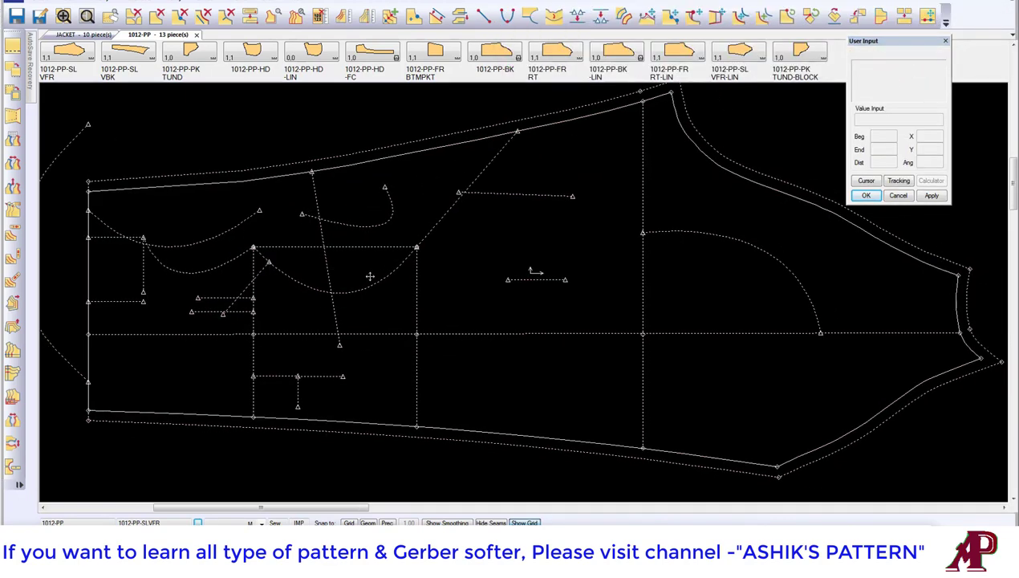